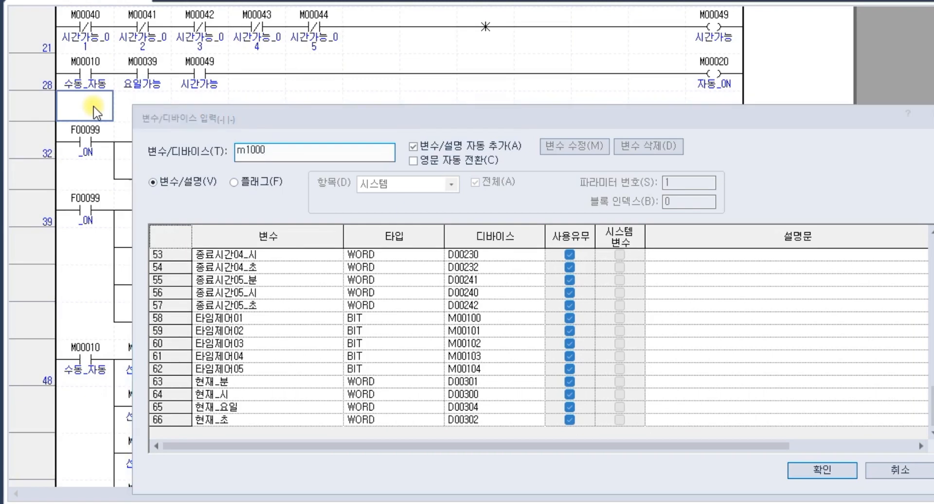
Insert an M1000 contact on the empty rung and choose the DATEWR application instruction from the 시간관련 category for the next cell.
key("Return")
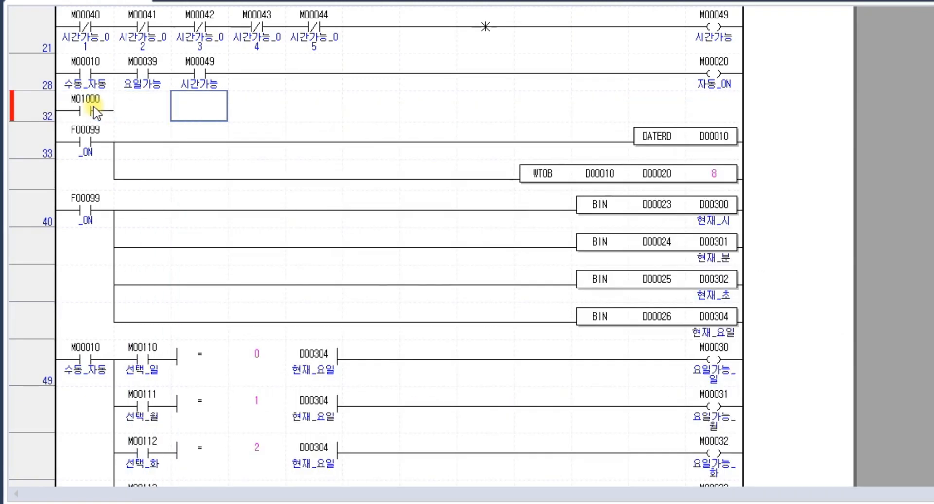
key("F10")
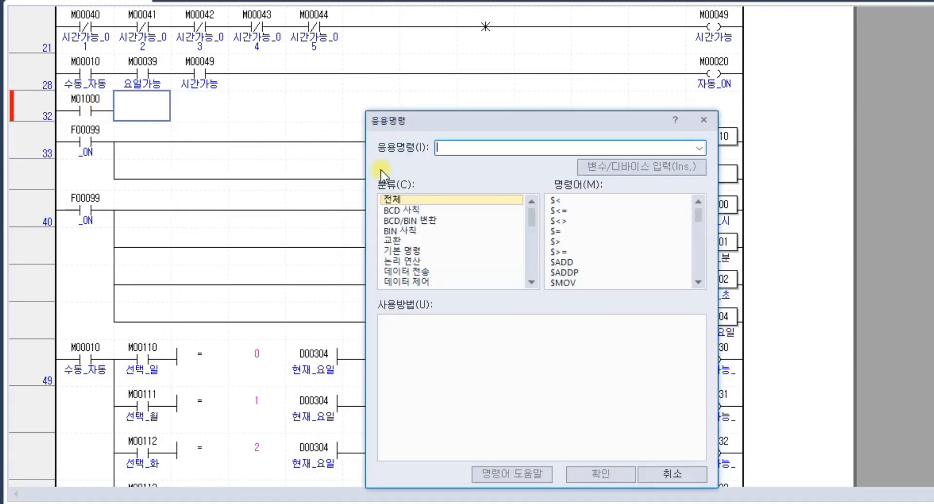
scroll(533, 269, "down", 1)
scroll(534, 268, "down", 5)
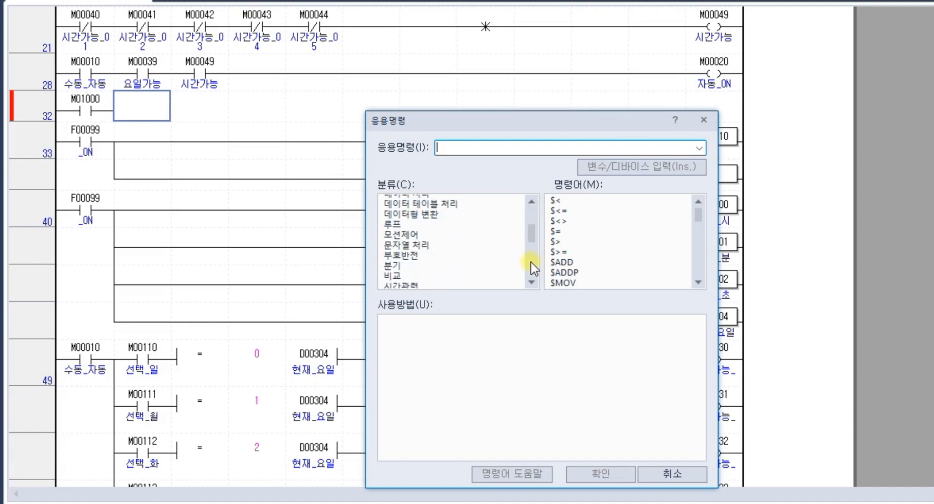
left_click(400, 220)
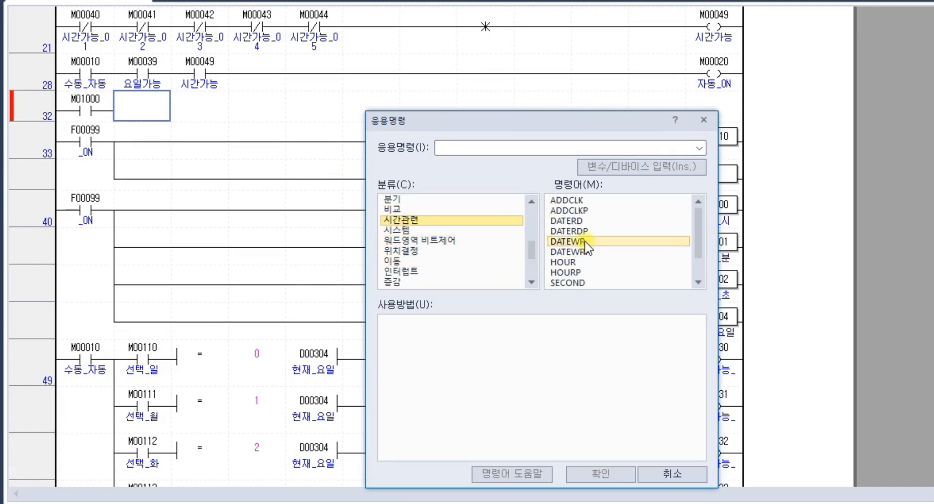
left_click(584, 242)
Examine the DATEWR help topic for its operand, data format, word layout of the time data and example program.
left_click(504, 472)
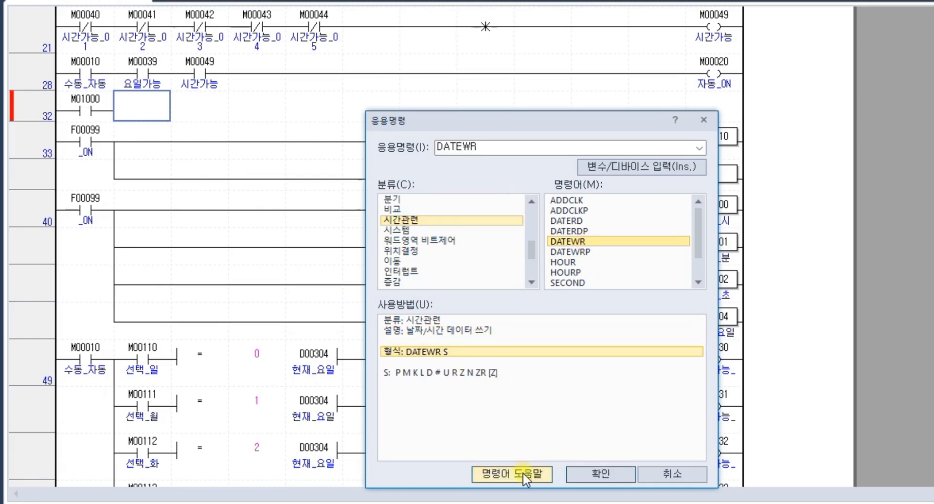
left_click(886, 175)
left_click_drag(886, 174, 333, 0)
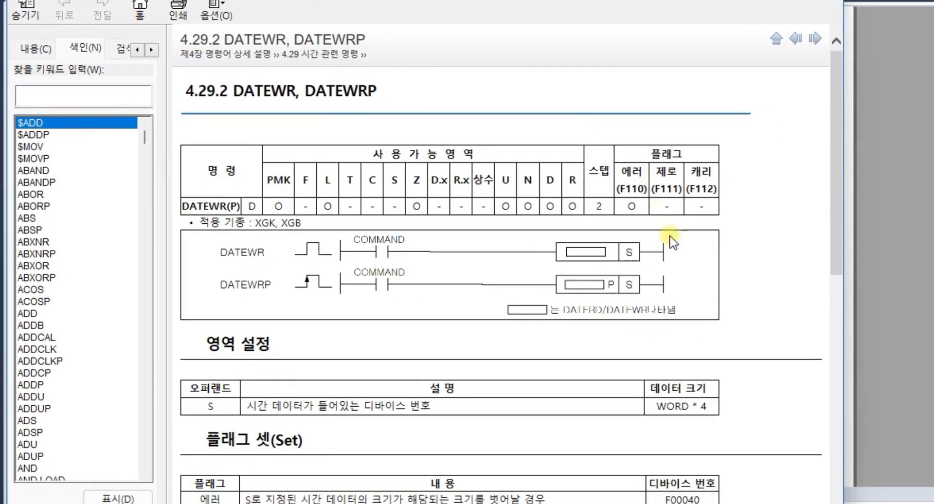
scroll(677, 273, "down", 5)
scroll(678, 292, "down", 1)
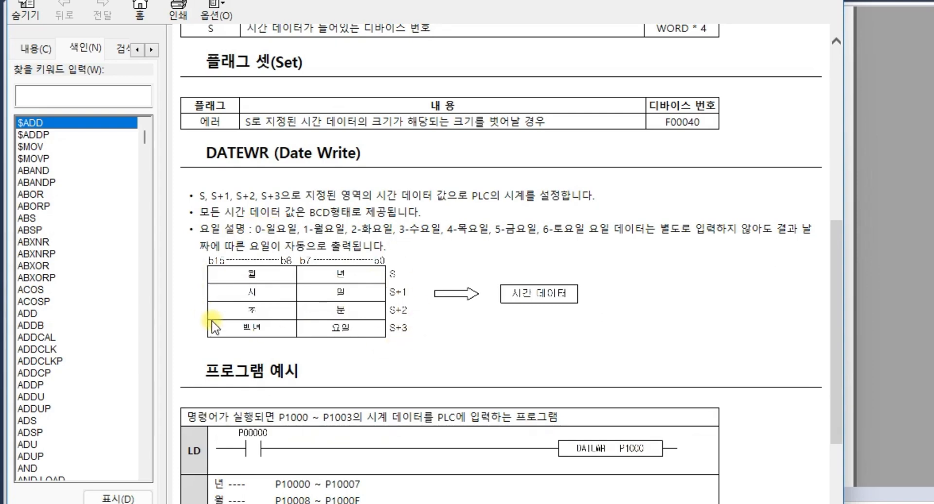
scroll(329, 360, "down", 1)
scroll(330, 361, "down", 2)
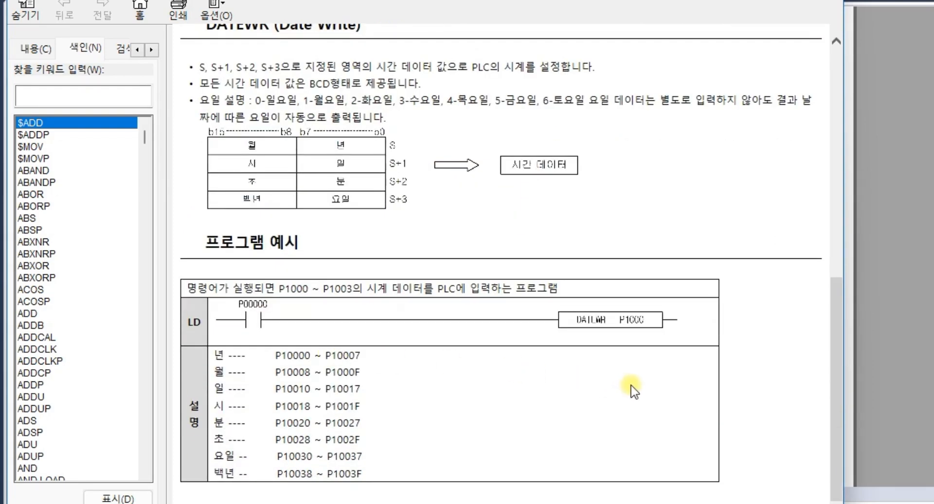
left_click_drag(547, 2, 552, 327)
Complete the DATEWR instruction with D1000 as its source device and insert it on the M1000 rung.
left_click(507, 144)
left_click(562, 150)
type("d1000")
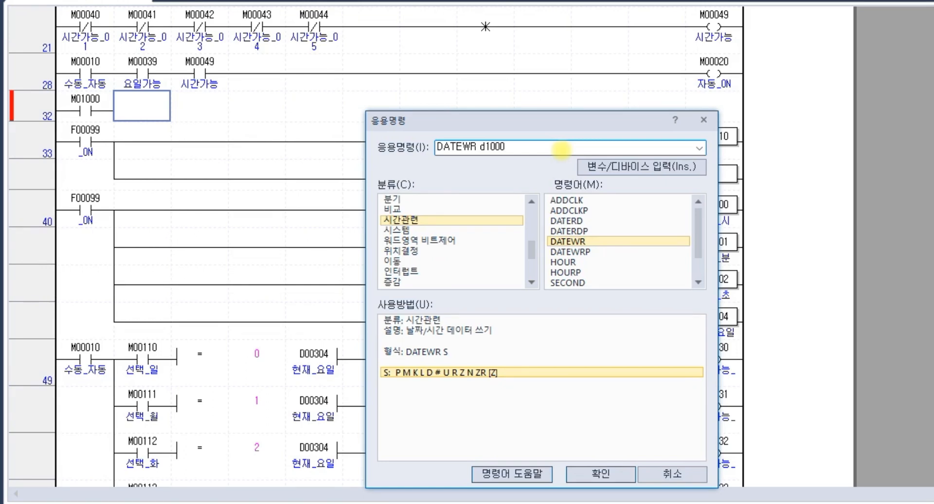
key("Return")
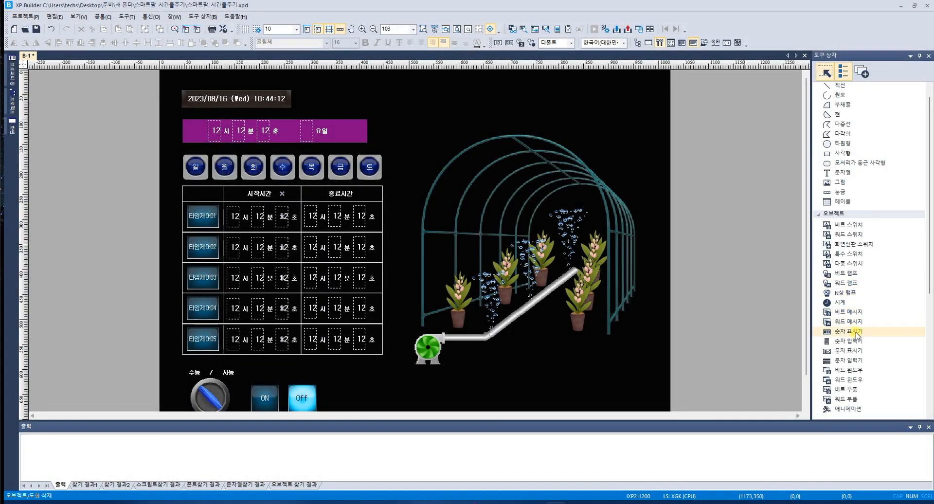
In XP-Builder, draw a numeric input (숫자 입력기) beside the purple current-time bar and assign device D1003.
left_click(857, 344)
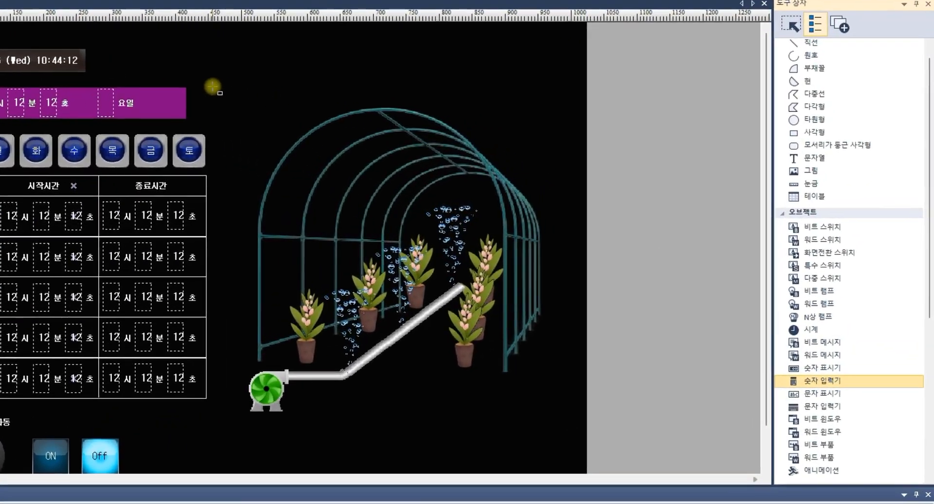
left_click_drag(387, 119, 420, 138)
left_click_drag(203, 103, 208, 105)
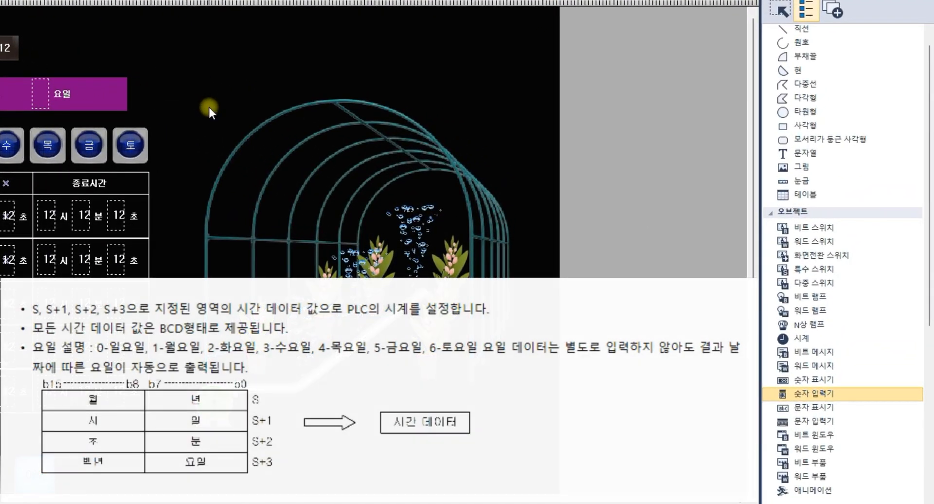
type("d1")
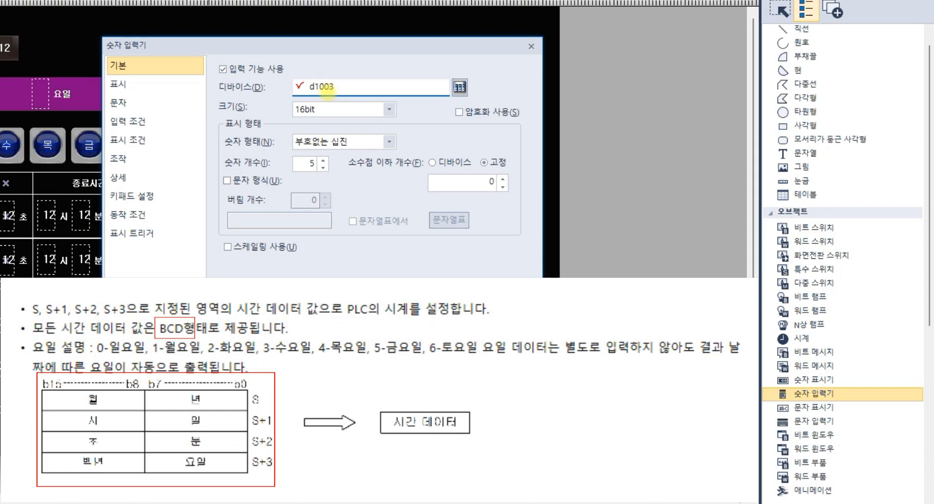
type("003")
Set the D1003 numeric input to 16bit Upper Byte, BCD format and 2 digits, and narrow it to about half its width.
left_click(377, 106)
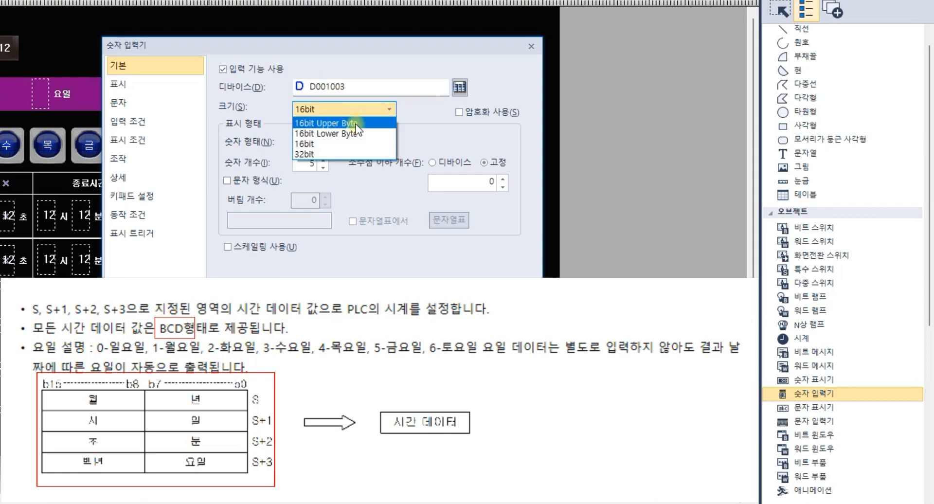
left_click(348, 119)
left_click(338, 148)
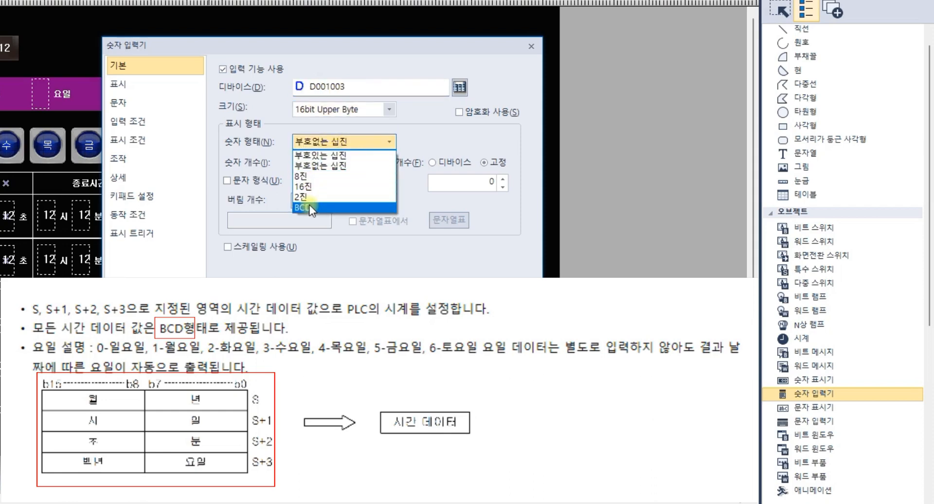
left_click(310, 206)
double_click(311, 163)
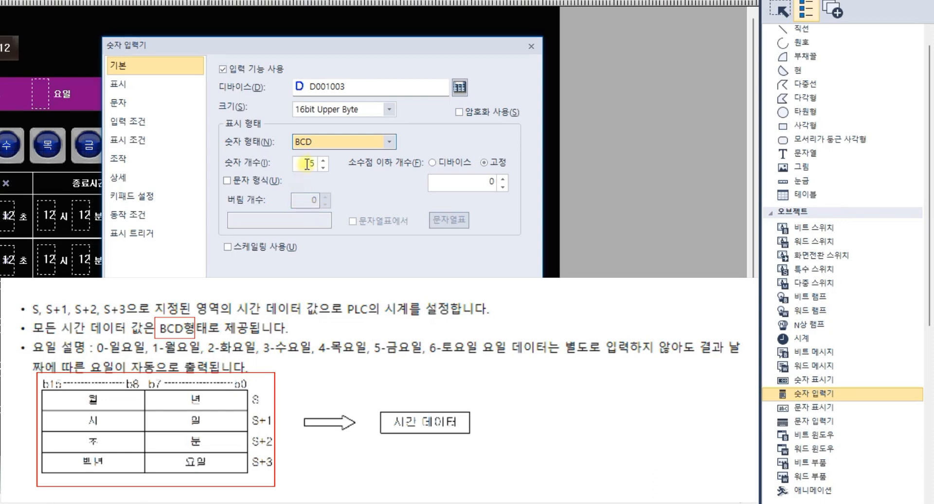
type("2")
key("Return")
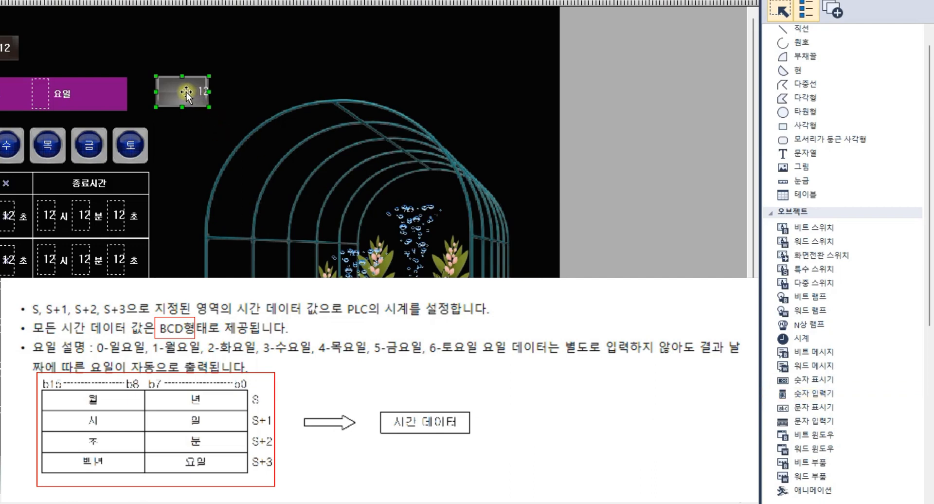
left_click_drag(210, 92, 182, 98)
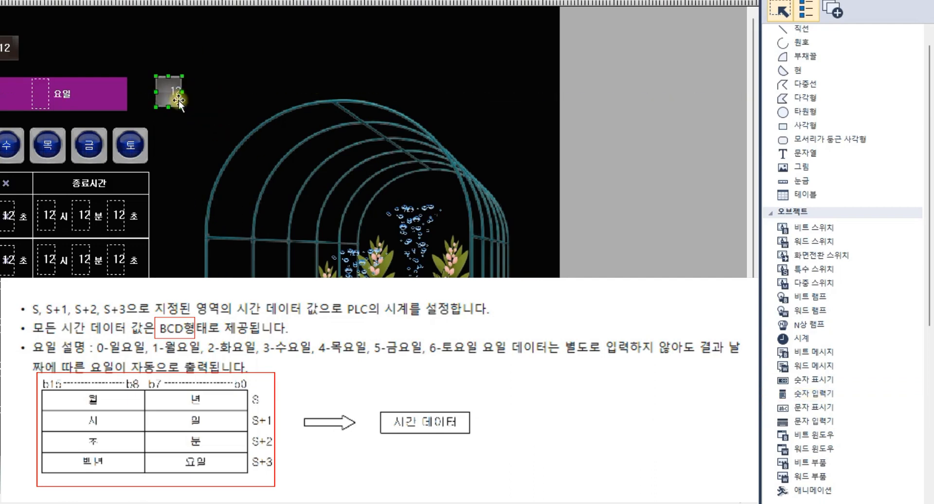
Place a copy of the numeric input directly against the original's right edge and set it to D001000, 16bit Lower Byte.
left_click_drag(175, 97, 202, 90)
double_click(200, 89)
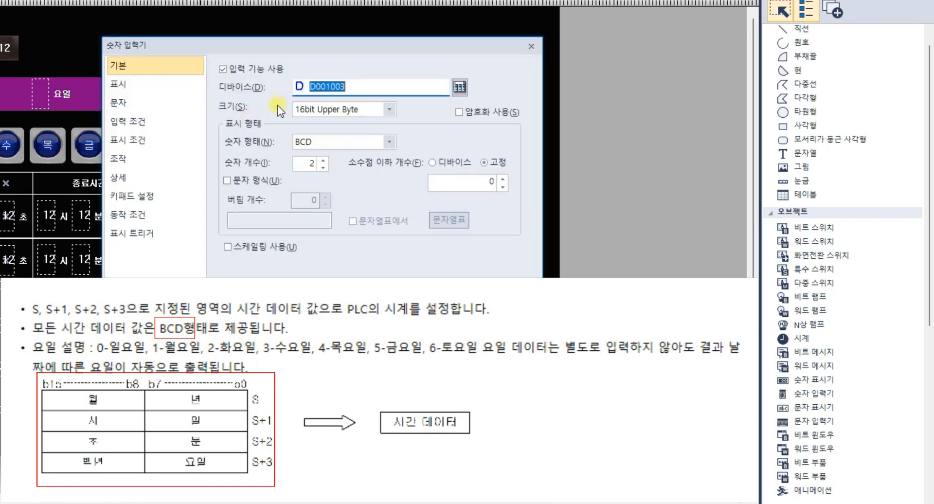
type("D001000")
left_click(383, 112)
left_click(361, 131)
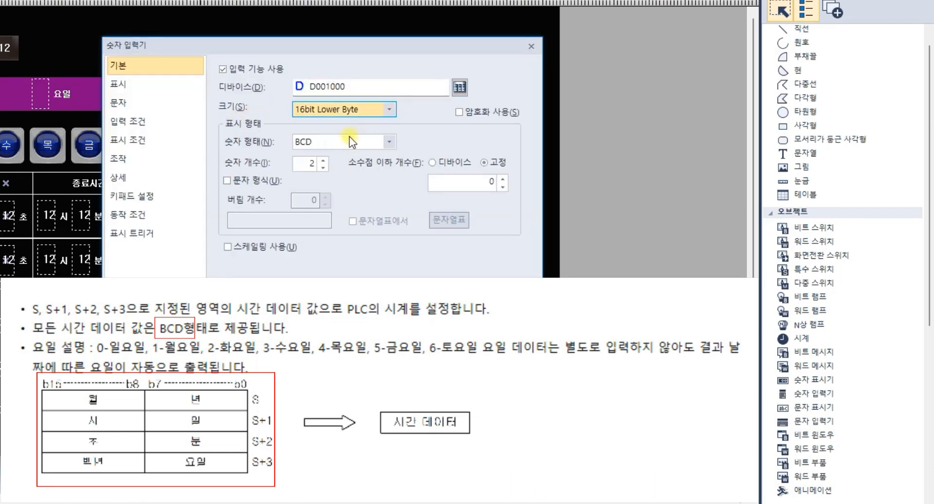
key("Return")
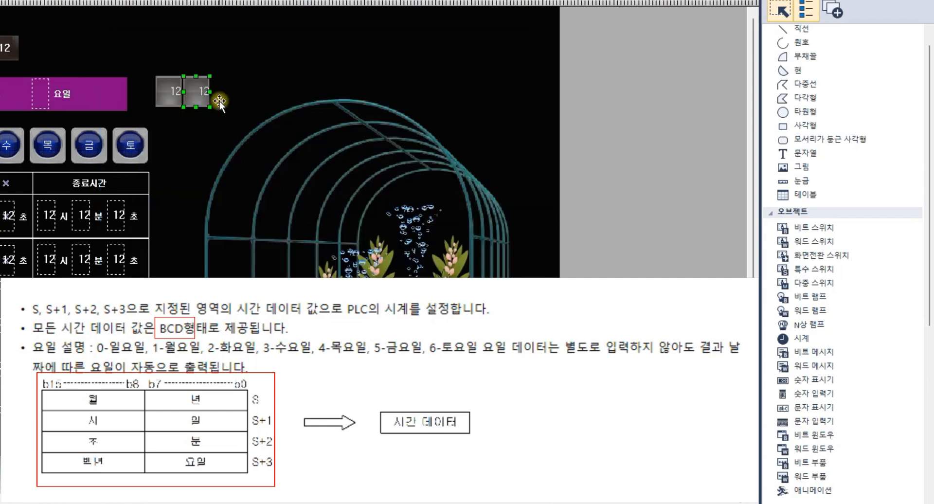
Paste a third numeric input farther right in the same row and set its size to 16bit Upper Byte.
key("ctrl+v")
left_click_drag(209, 97, 251, 87)
double_click(252, 89)
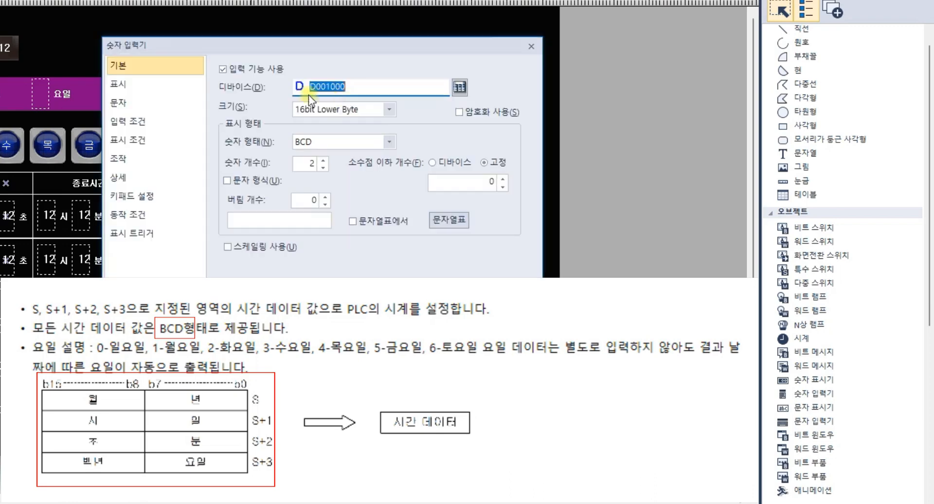
left_click(387, 109)
left_click(366, 123)
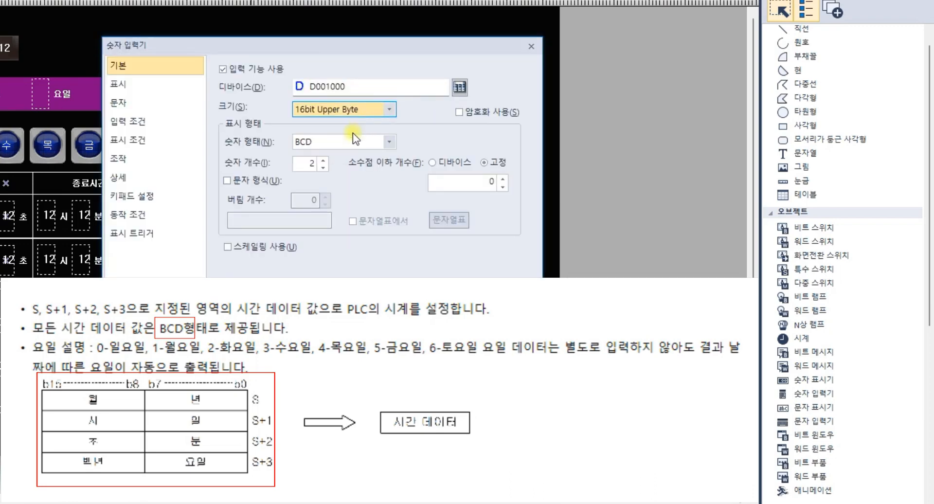
left_click(433, 341)
Add two more copies of the numeric input along the row and set the fourth box's device to D001001.
key("ctrl+v")
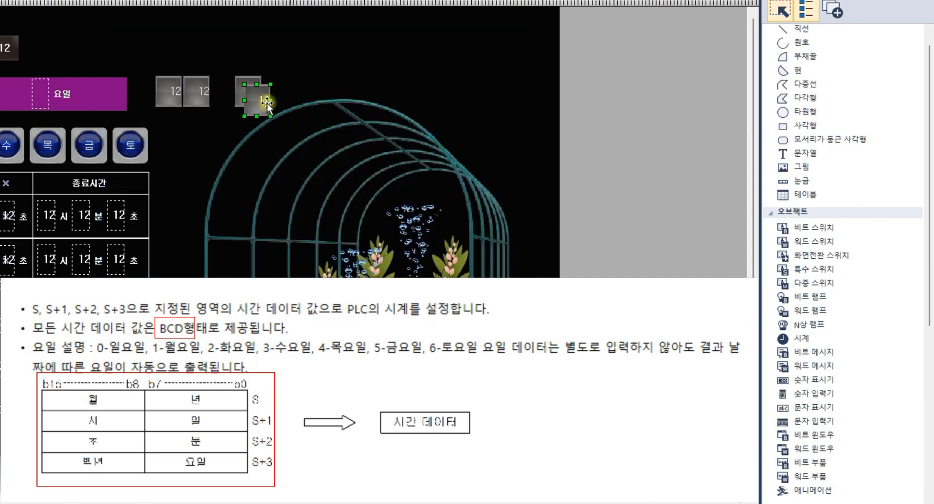
left_click_drag(267, 103, 342, 92)
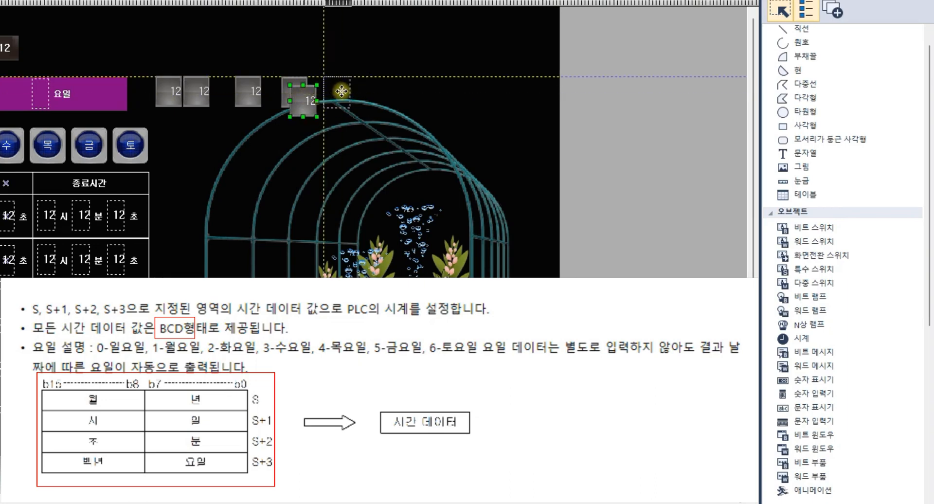
left_click(294, 95)
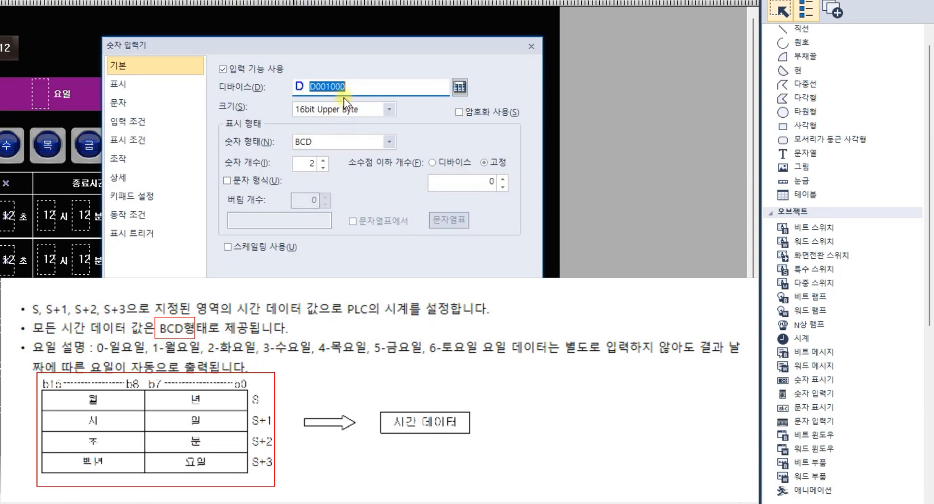
left_click_drag(341, 87, 363, 93)
type("1")
key("Return")
Set the fifth numeric input's device to D001001 with size 16bit Upper Byte.
double_click(339, 93)
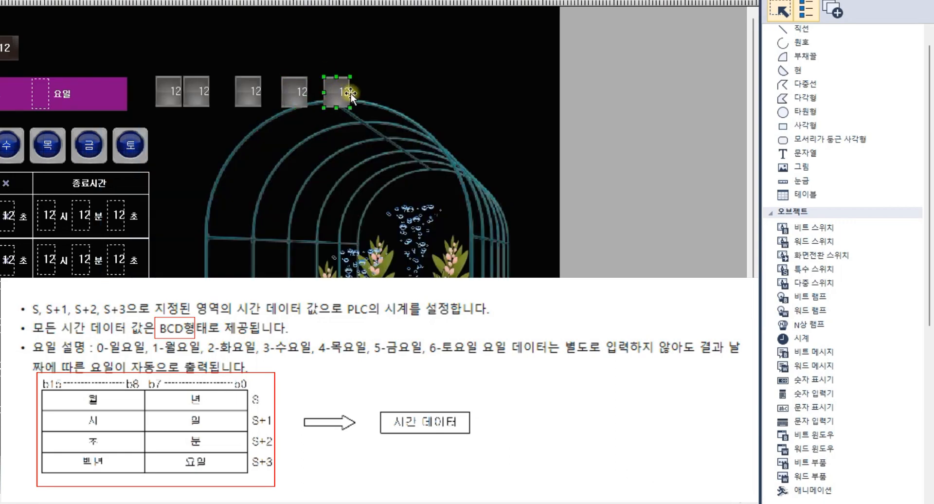
left_click(371, 112)
left_click(344, 86)
key("BackSpace")
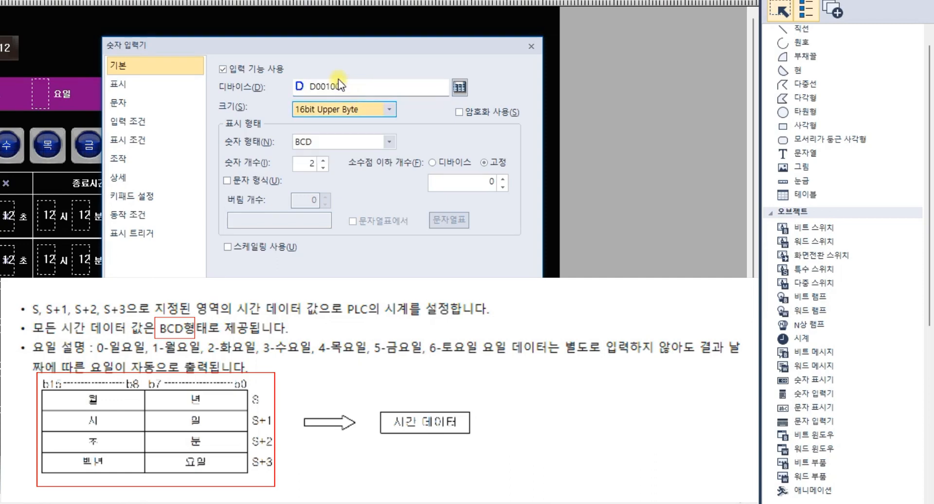
type("1")
key("Return")
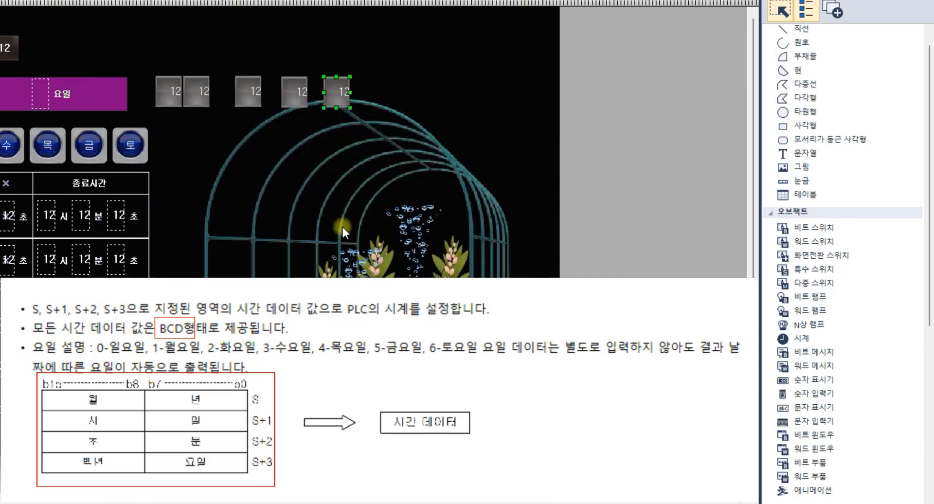
Change the fourth numeric input's size to 16bit Lower Byte.
double_click(293, 94)
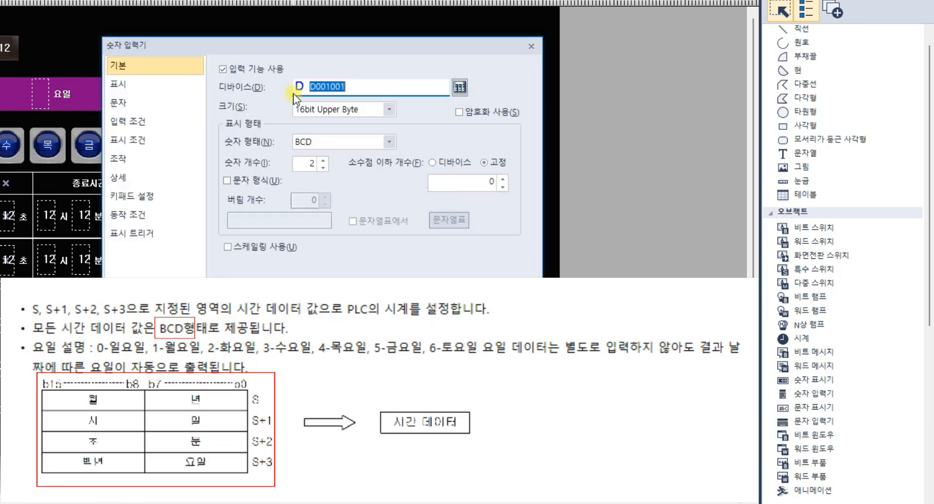
left_click(346, 108)
left_click(337, 130)
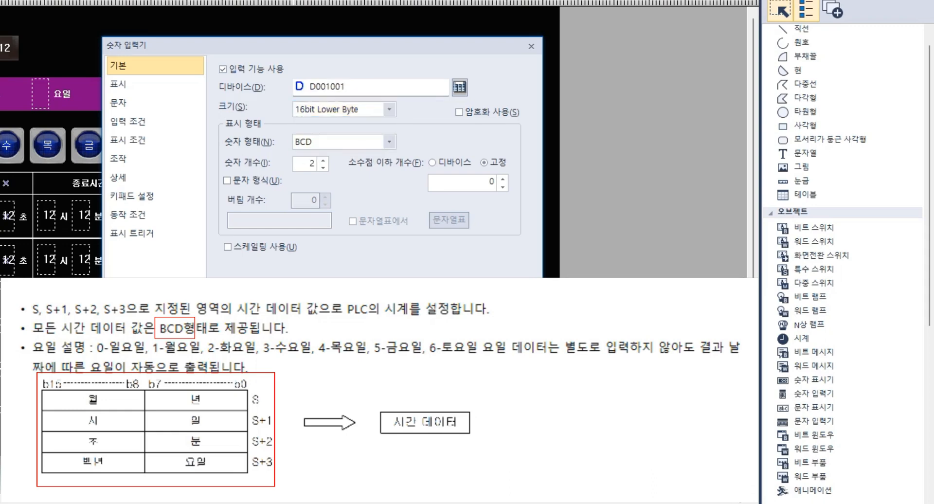
key("Return")
Place a sixth copy at the end of the numeric input row and set it to D001002, 16bit Lower Byte.
left_click(342, 95)
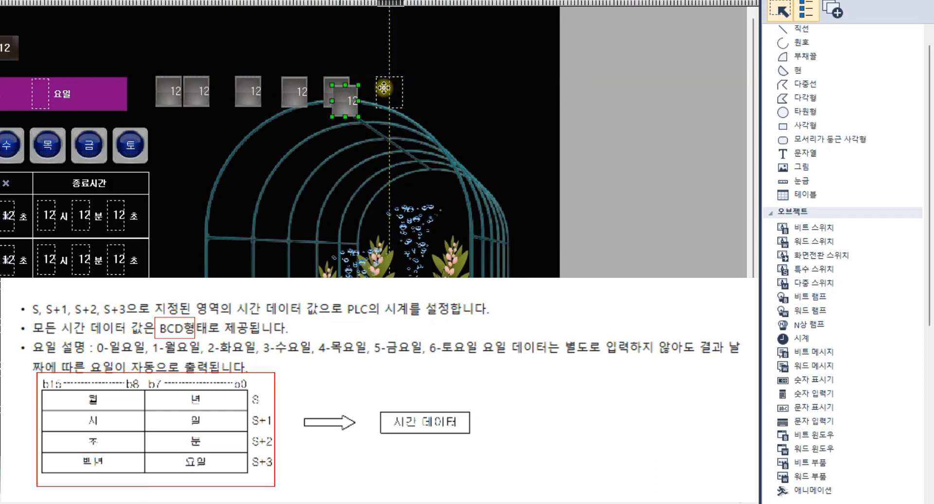
left_click_drag(345, 102, 381, 93)
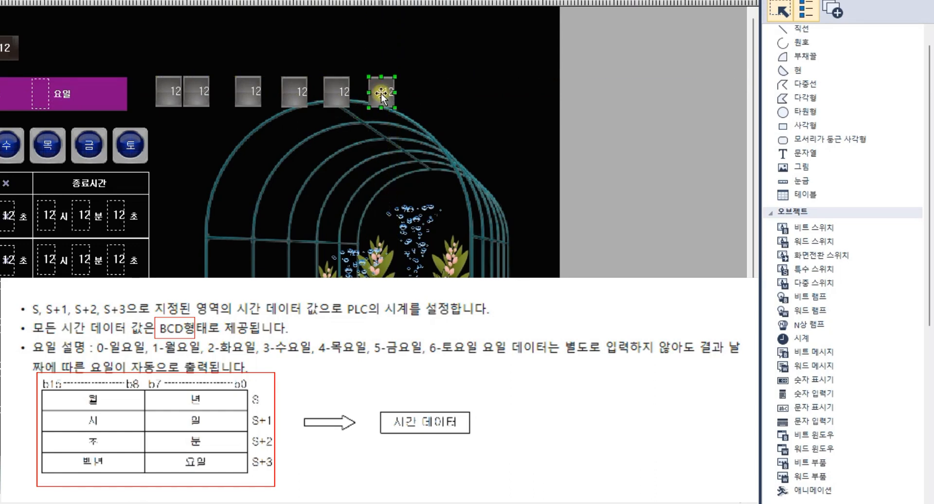
double_click(386, 99)
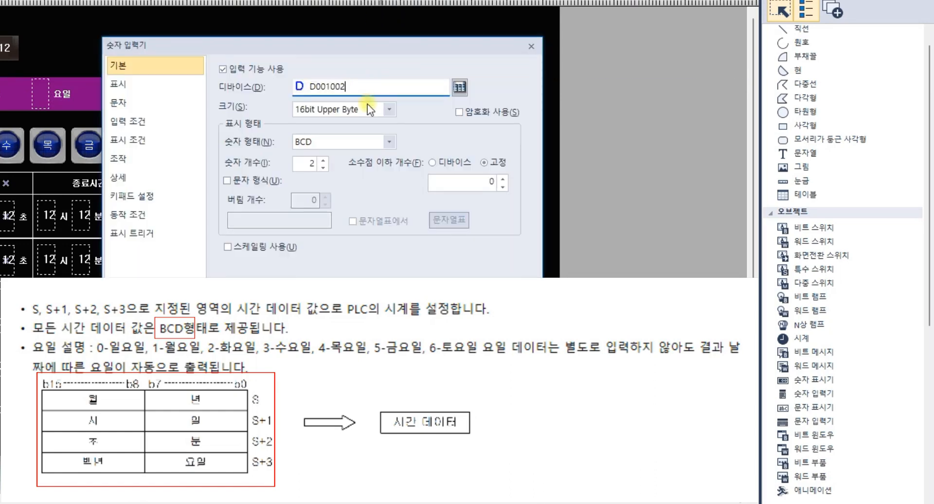
left_click(365, 109)
left_click(350, 133)
left_click(414, 311)
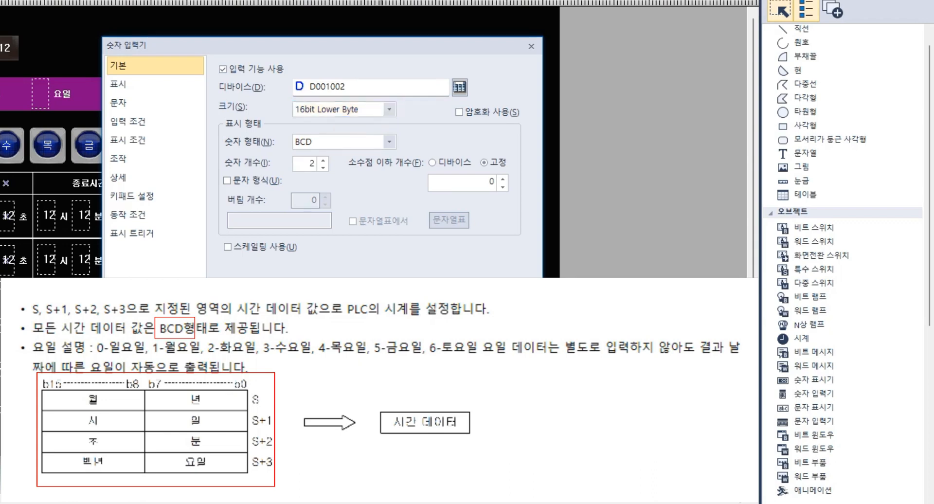
Place a seventh copy of the numeric input at the row's end and set its size to 16bit Upper Byte on D001002.
key("ctrl+c")
key("ctrl+v")
left_click_drag(402, 100, 423, 97)
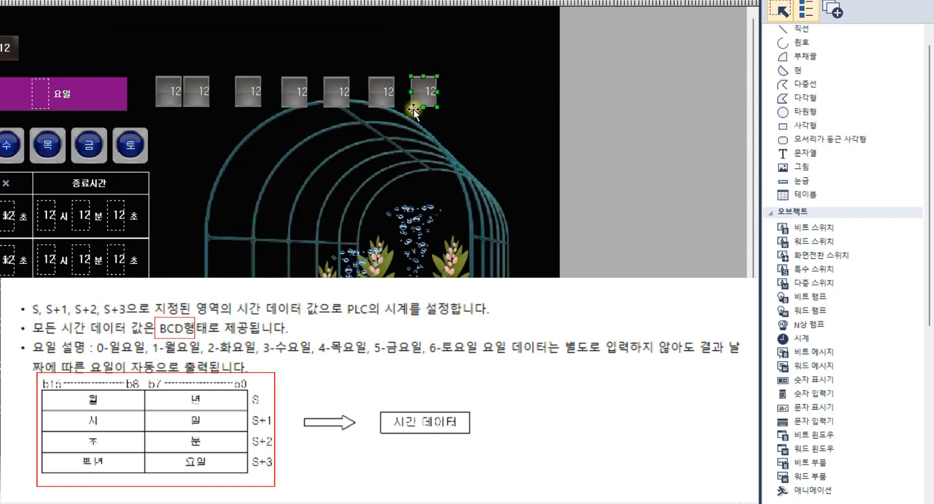
double_click(422, 98)
left_click_drag(351, 87, 342, 86)
left_click(349, 112)
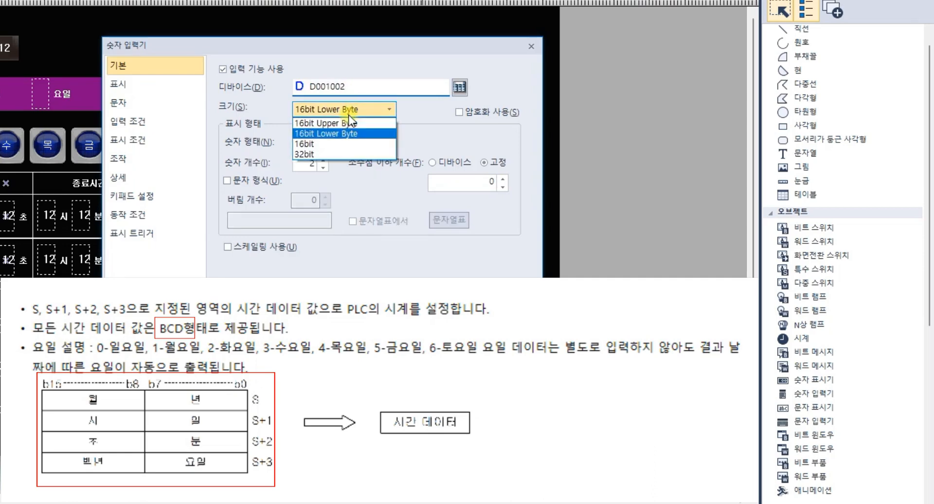
left_click(358, 124)
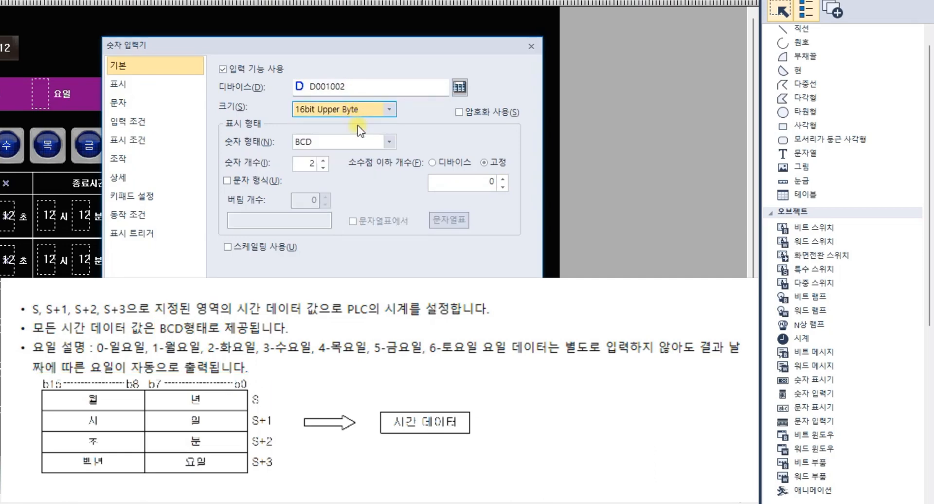
left_click(441, 463)
Select all seven numeric inputs in the row and align them with each other.
left_click_drag(148, 61, 521, 119)
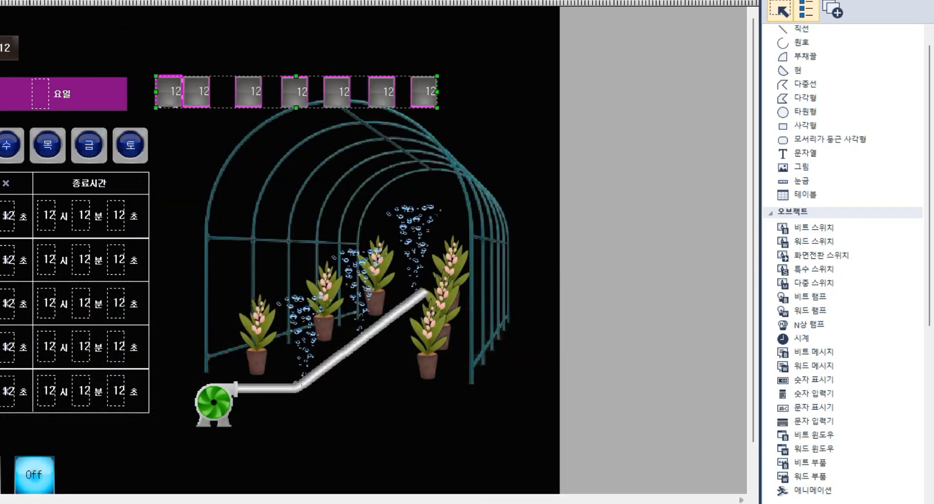
left_click(279, 54)
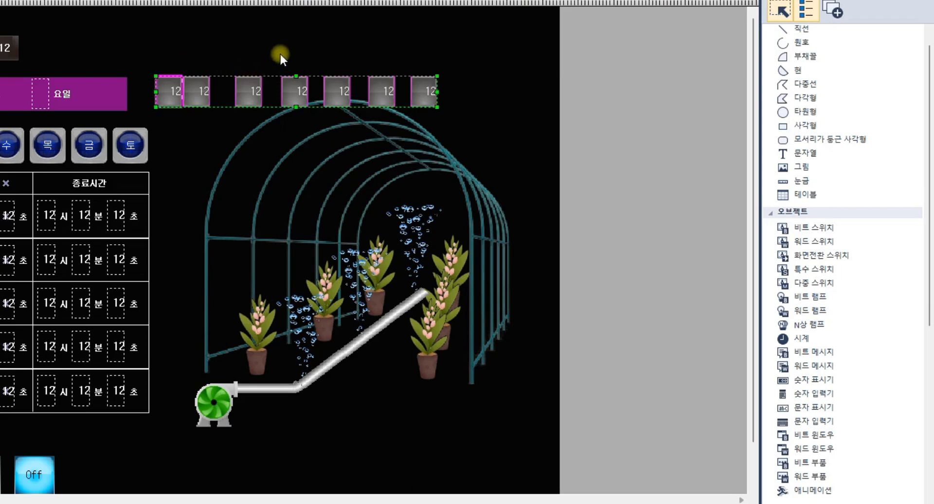
Add the text label "연도" at font size 18 near the gap between the second and third numeric inputs.
left_click(805, 155)
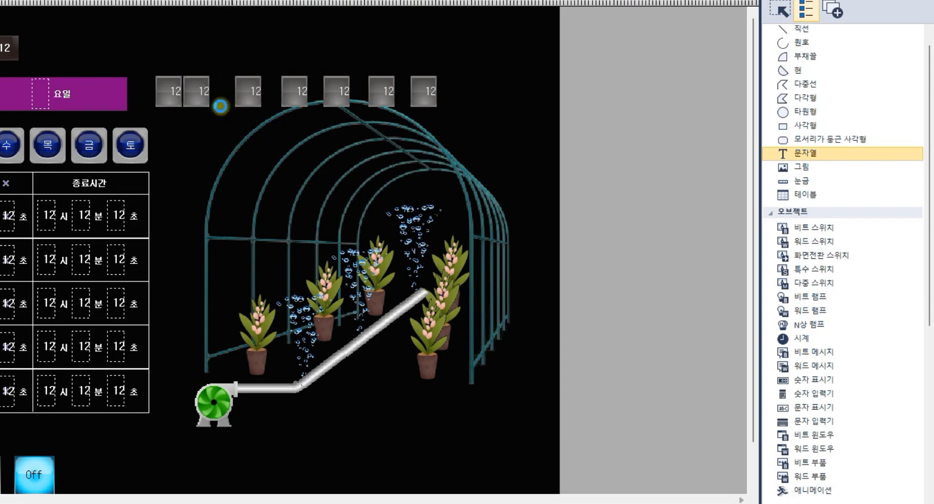
left_click(221, 106)
left_click_drag(249, 123, 190, 108)
key("BackSpace")
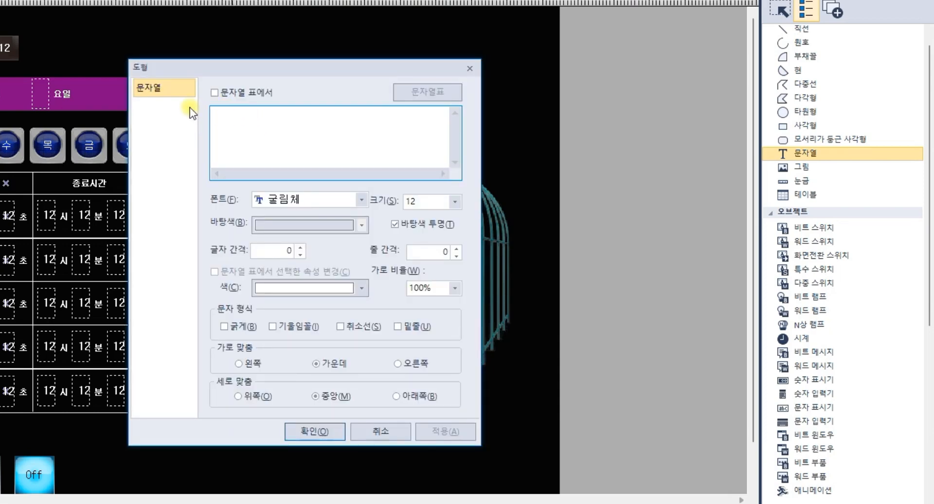
type("연도")
double_click(429, 201)
type("18")
left_click(317, 431)
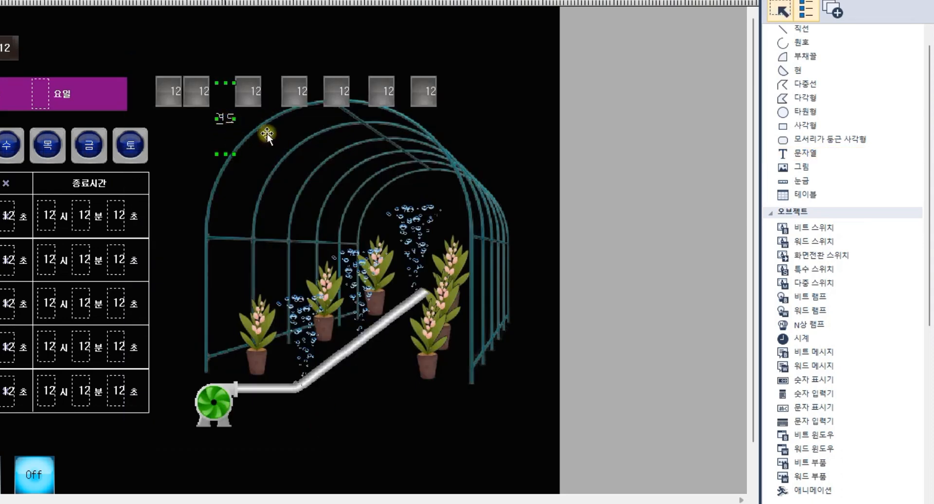
Set the "연도" label's font size to 16 and fit it between the second and third numeric inputs.
double_click(224, 122)
type("16")
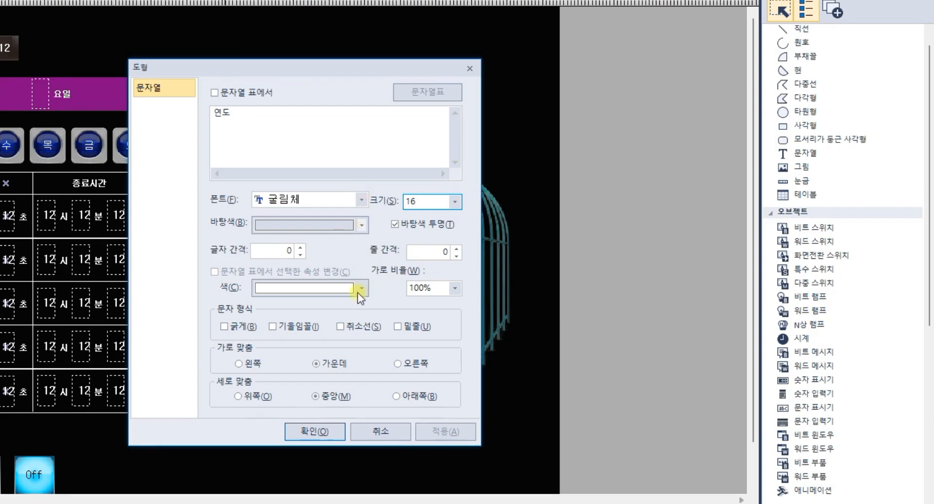
left_click(315, 431)
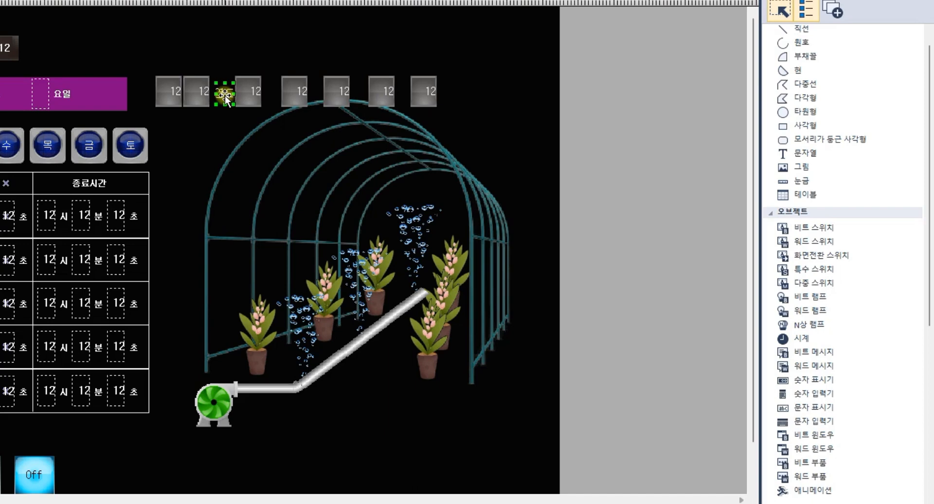
Place a copy of the "연도" label after the third numeric input and change its text to "월".
left_click_drag(231, 102, 276, 92)
double_click(276, 92)
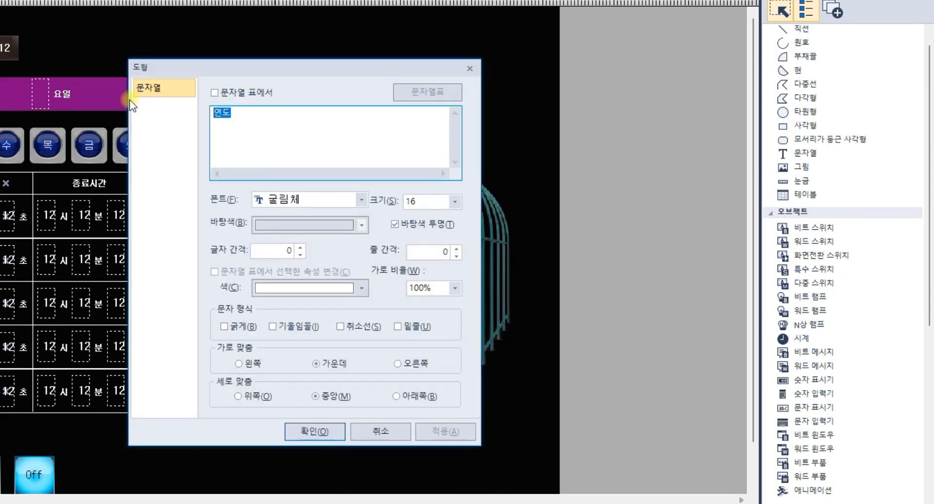
type("연도")
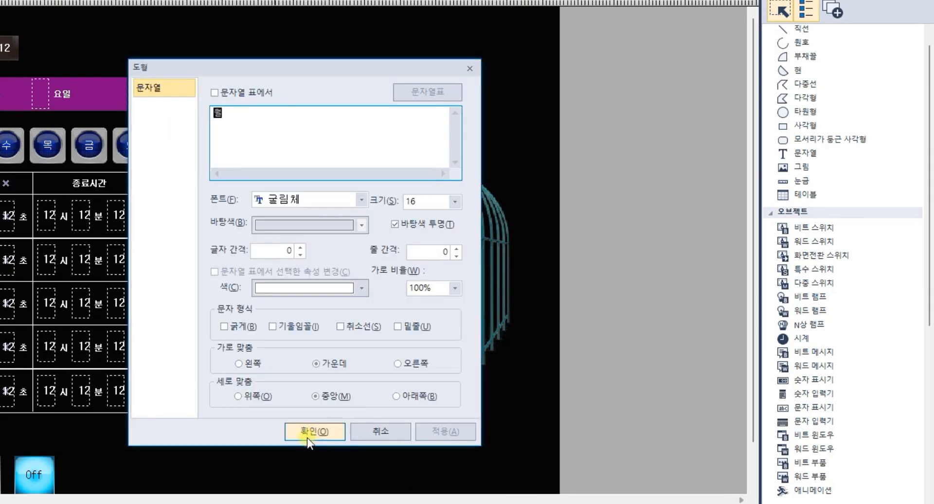
left_click(312, 431)
Copy the "월" label to just after the fourth numeric input and change its text to "일".
left_click(271, 92)
key("ctrl+c")
key("ctrl+v")
left_click_drag(281, 102, 317, 95)
double_click(317, 95)
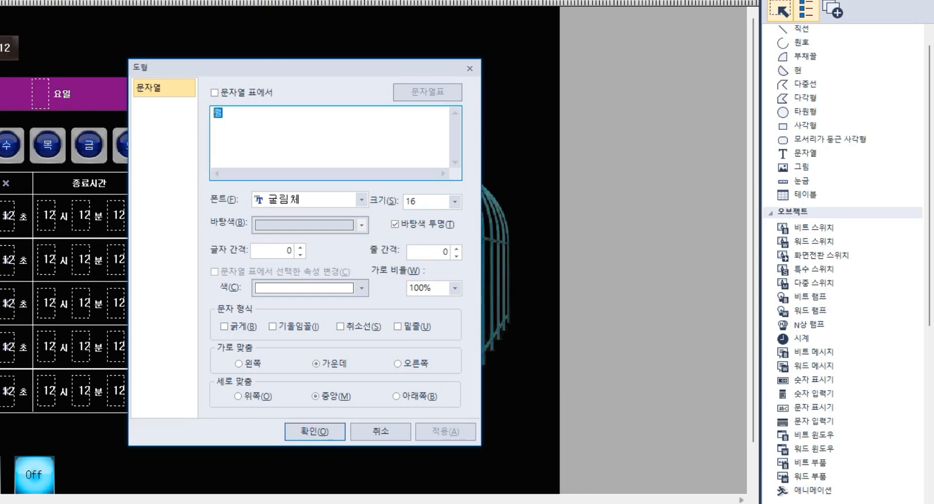
type("일")
left_click(306, 430)
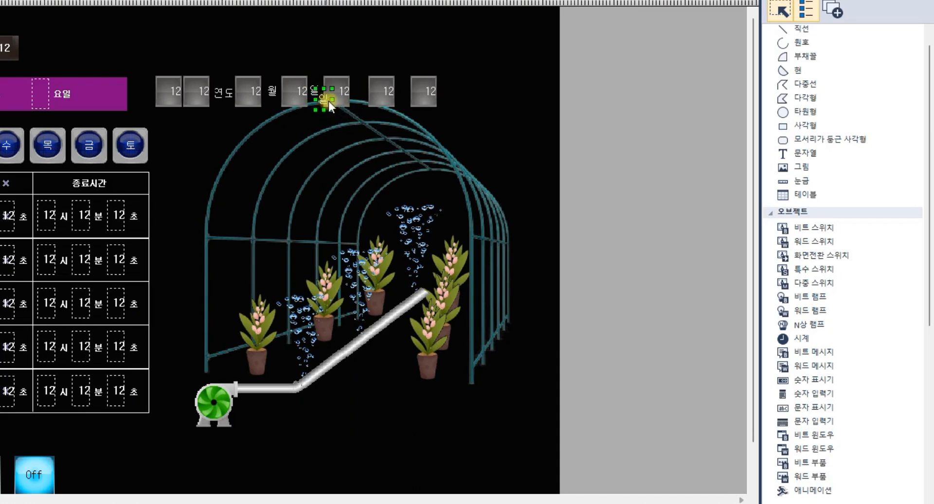
Place a copy of the "일" label after the fifth numeric input and change its text to "시".
left_click_drag(362, 91, 362, 92)
double_click(362, 91)
left_click_drag(233, 124, 48, 101)
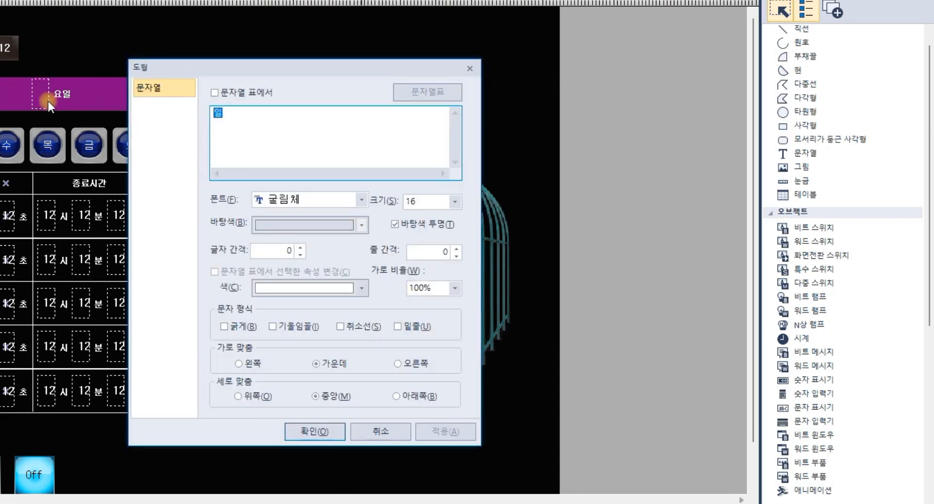
type("시")
key("Return")
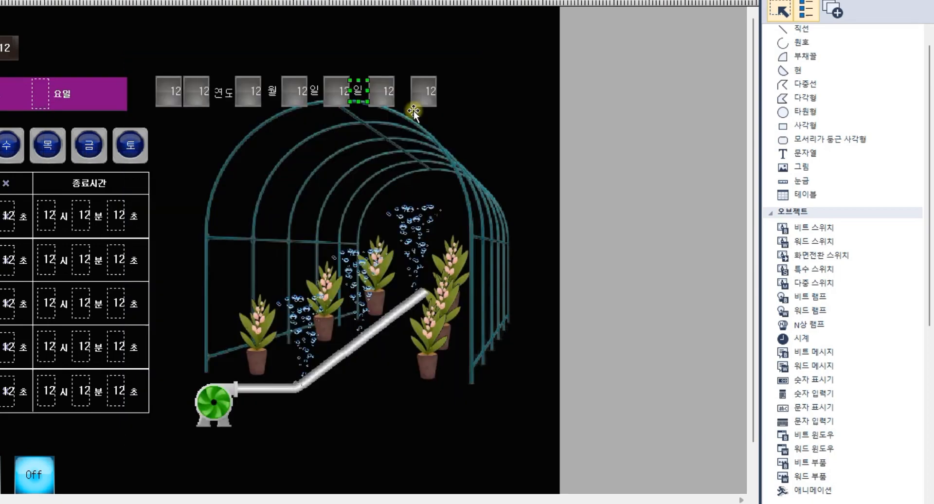
Place a copy of the "시" label after the sixth numeric input and change its text to "분".
left_click_drag(385, 98, 404, 92)
double_click(405, 92)
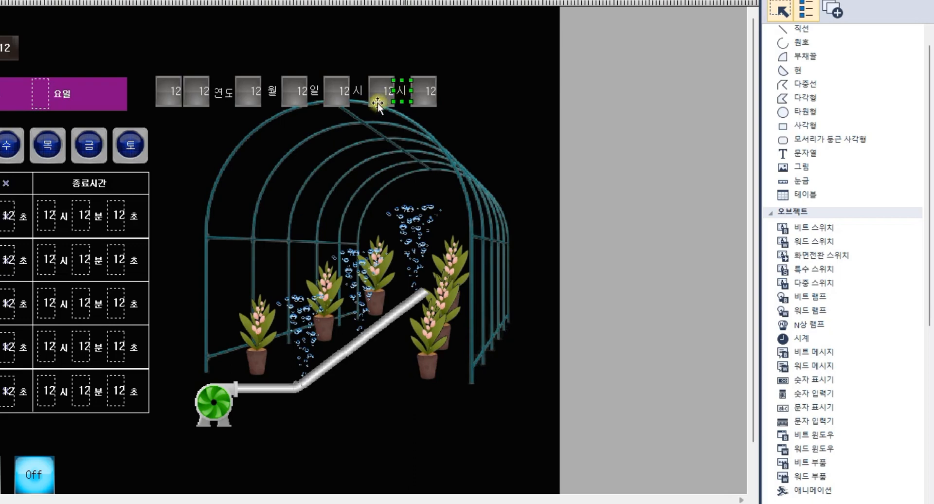
left_click_drag(250, 136, 132, 87)
type("초")
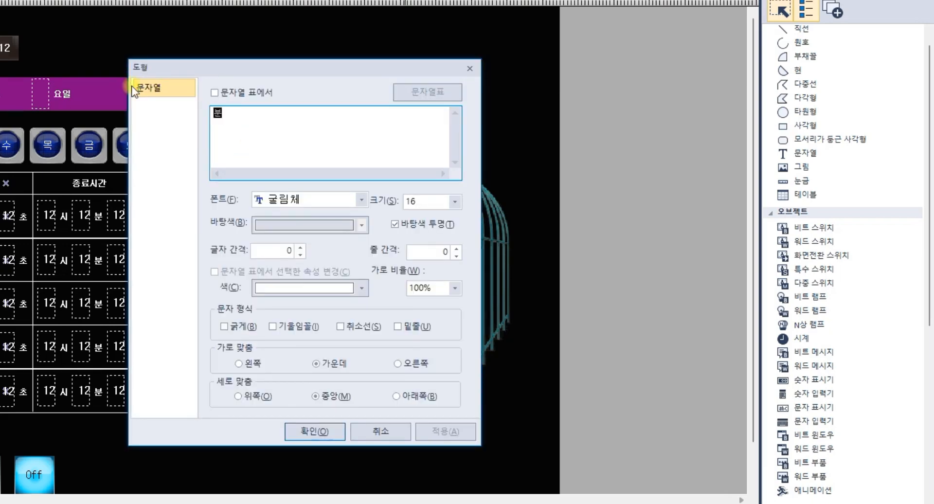
left_click(408, 431)
Copy the "분" label to just after the seventh numeric input and change its text to "초".
key("ctrl+c")
key("ctrl+v")
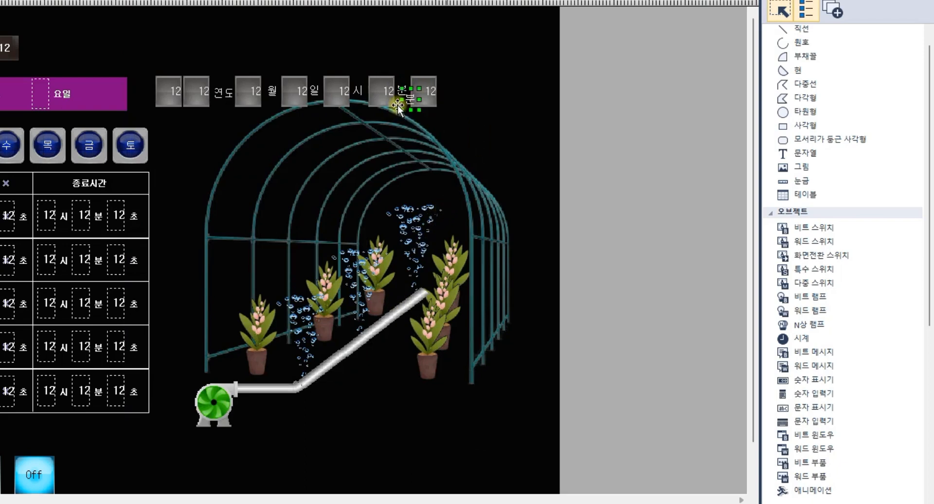
left_click_drag(410, 101, 446, 92)
double_click(430, 104)
left_click_drag(268, 118, 132, 104)
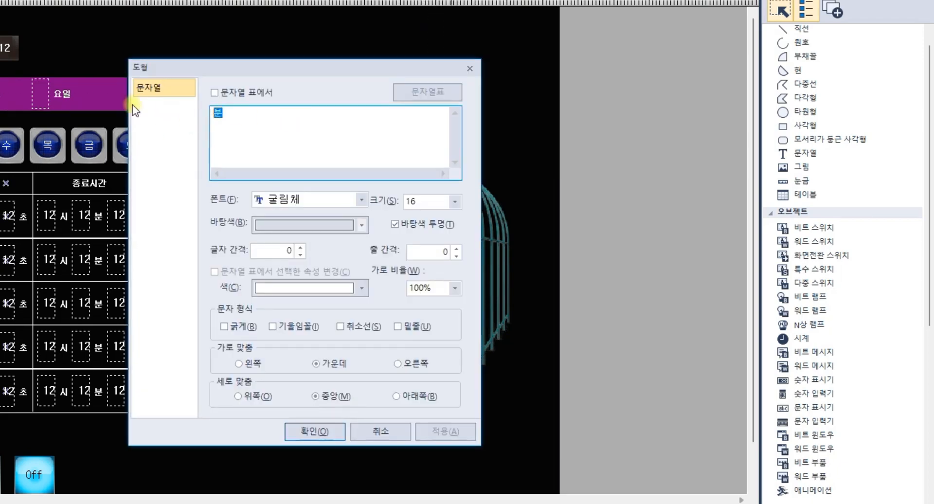
type("초")
left_click(315, 433)
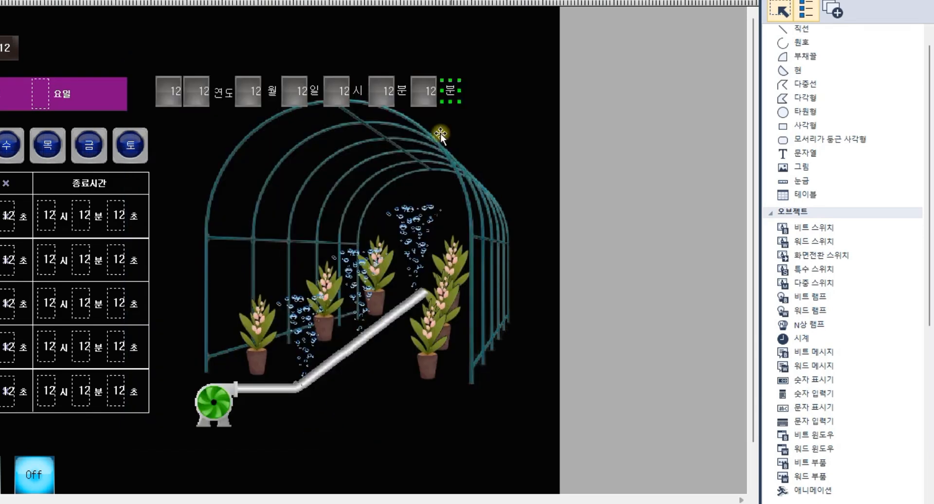
Draw a bit switch after the "초" label with device m1000 and the momentary action 누를때만 On.
left_click(813, 229)
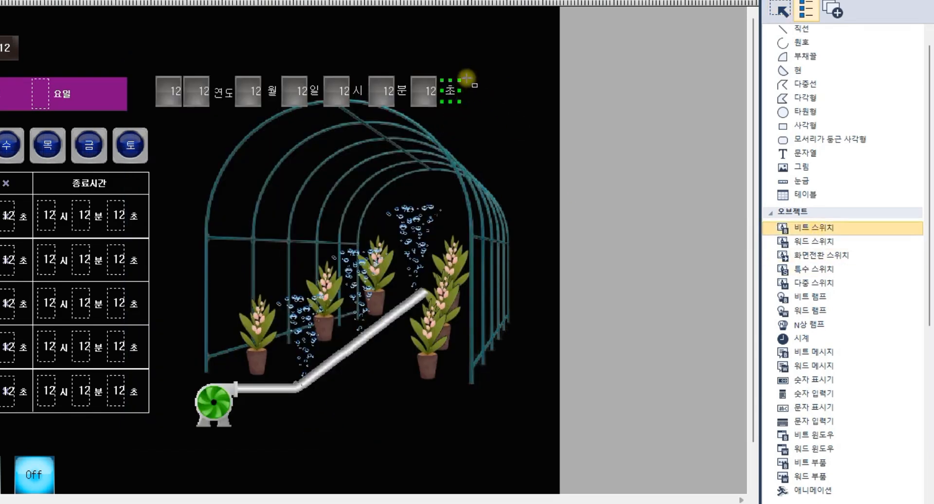
left_click_drag(471, 80, 507, 110)
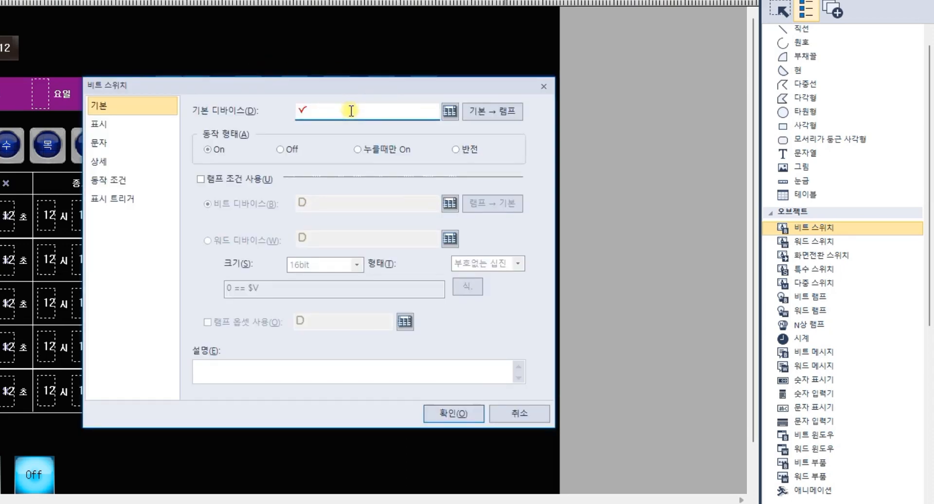
type("m1000")
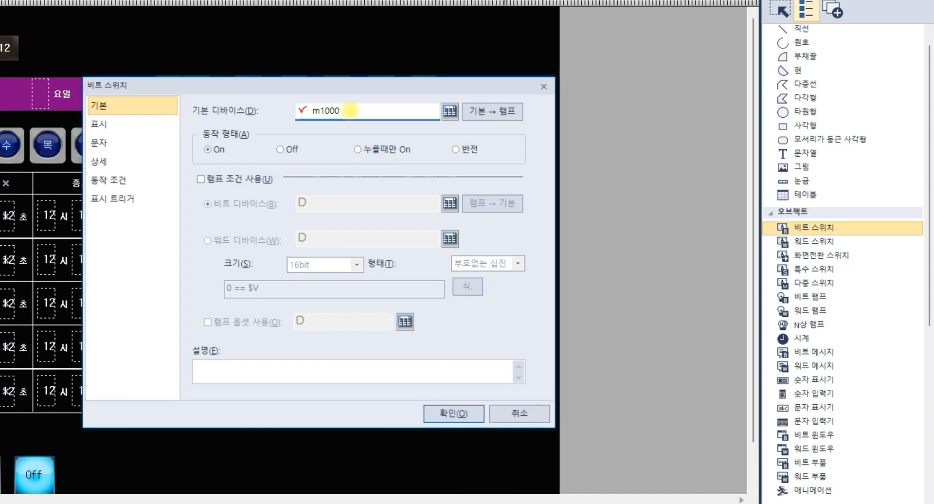
left_click(366, 148)
Enable text on the bit switch, enter "입력" as its caption, and apply the switch settings.
left_click(137, 129)
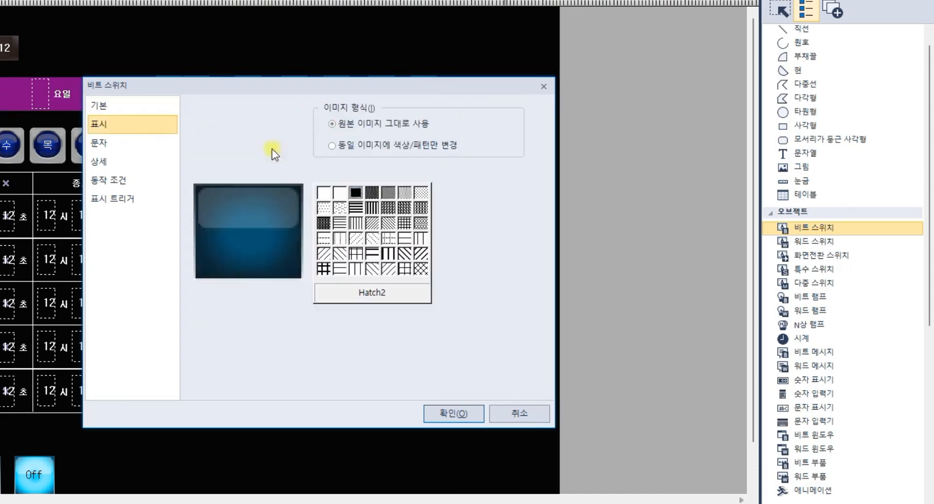
left_click(118, 142)
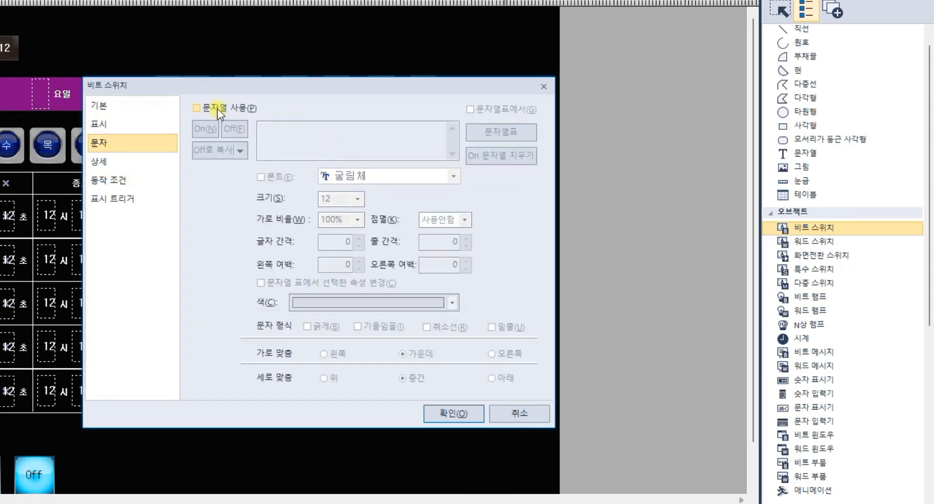
left_click(218, 110)
left_click(287, 135)
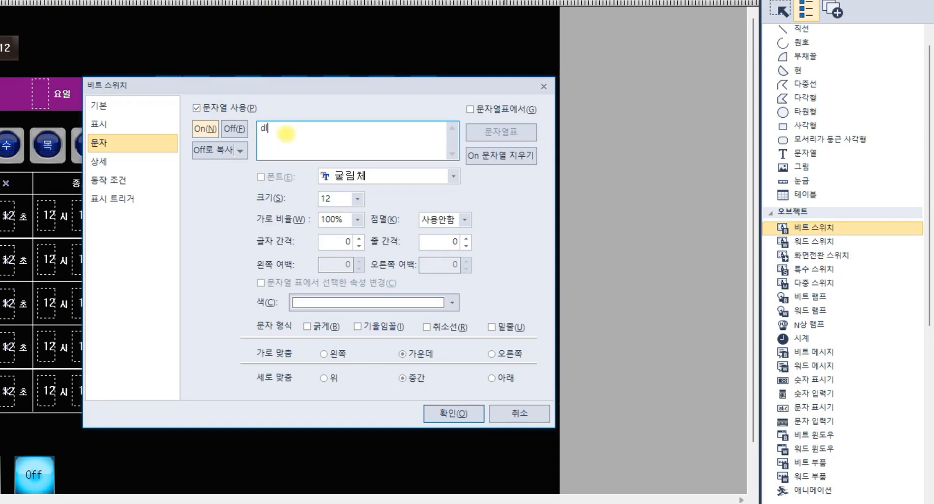
type("입력")
left_click(108, 129)
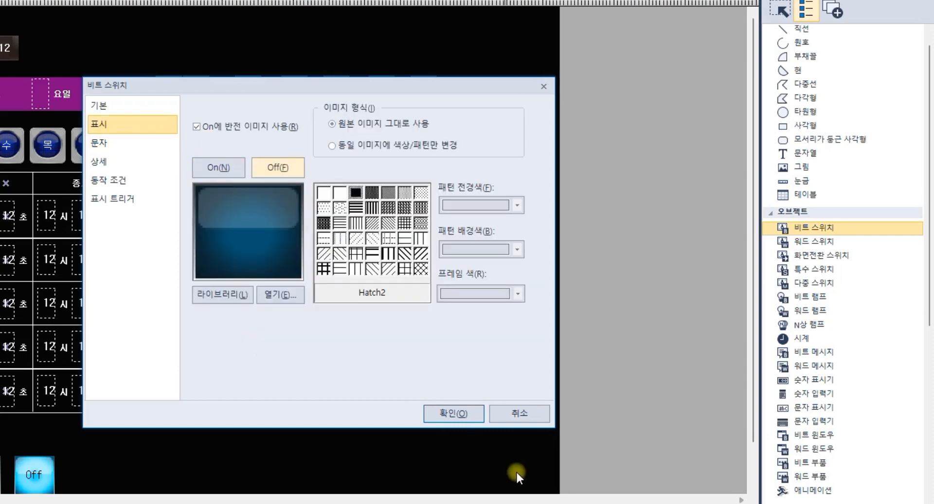
left_click(464, 413)
Line up the "입력" switch with the row of date and time inputs and labels.
left_click(480, 90)
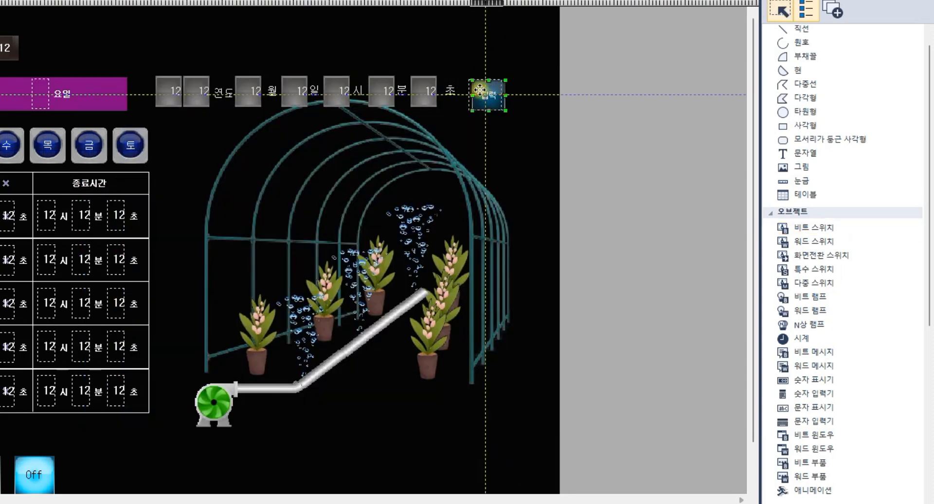
left_click_drag(145, 66, 542, 127)
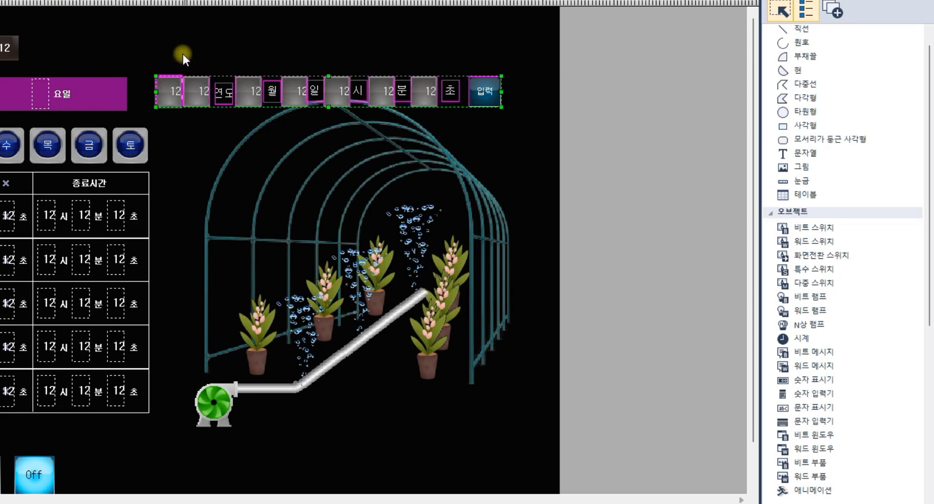
left_click_drag(191, 54, 508, 103)
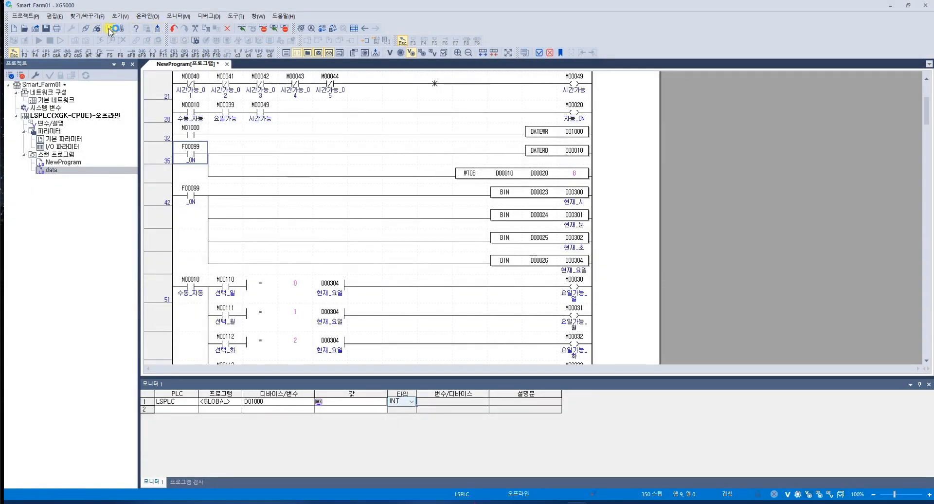
In XG5000, start the simulator and write the ladder program to it in run mode, returning to XP-Builder once it is running.
left_click(111, 29)
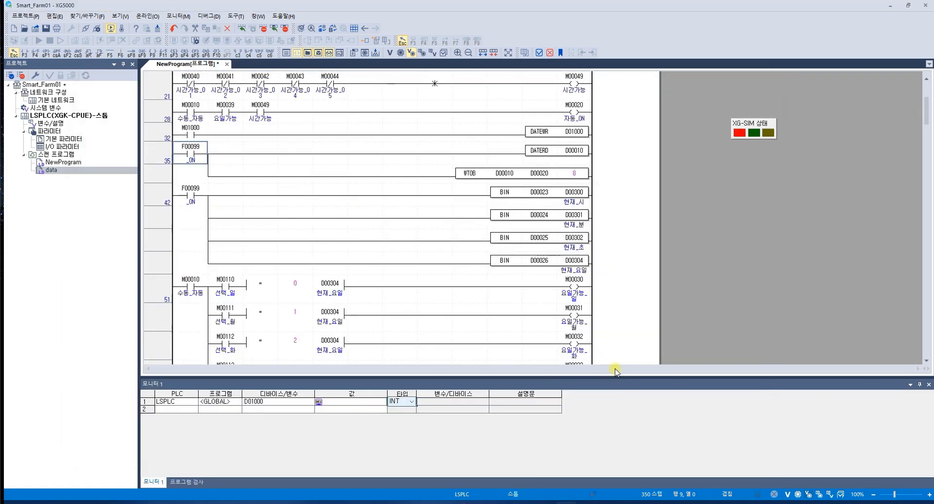
left_click(564, 175)
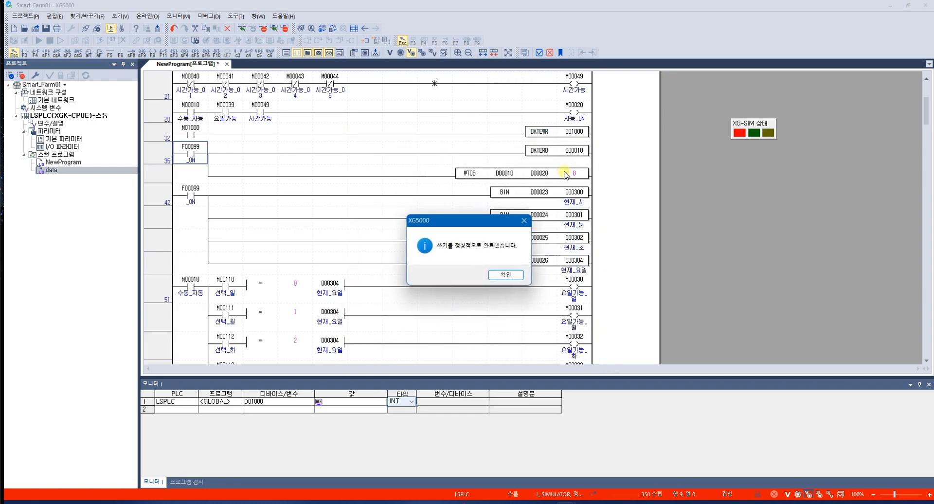
left_click(517, 274)
left_click(345, 202)
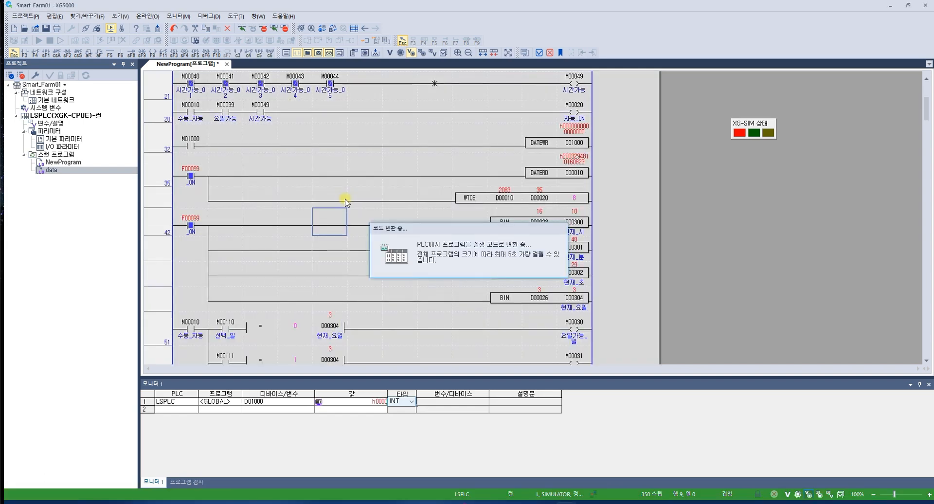
left_click(361, 154)
key("alt+Tab")
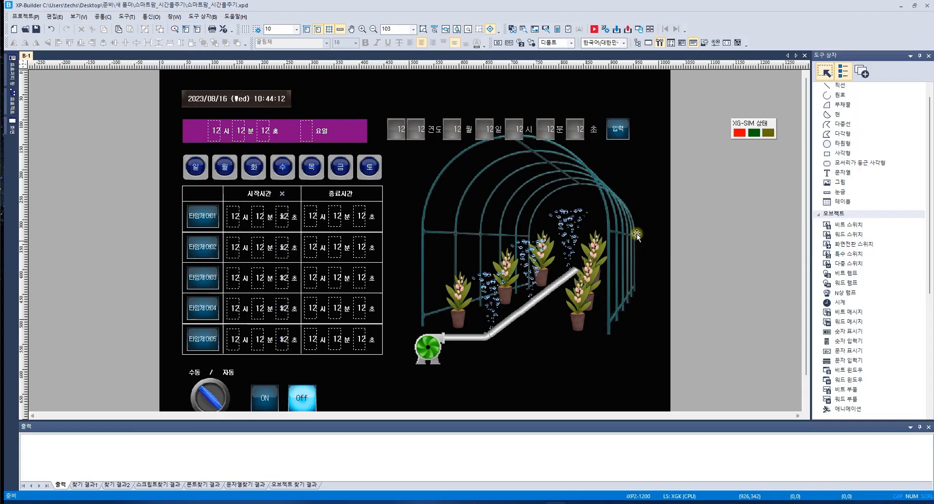
Start the XP-Builder simulation and place its window so the DATEWR rung in XG5000 stays visible.
left_click(594, 30)
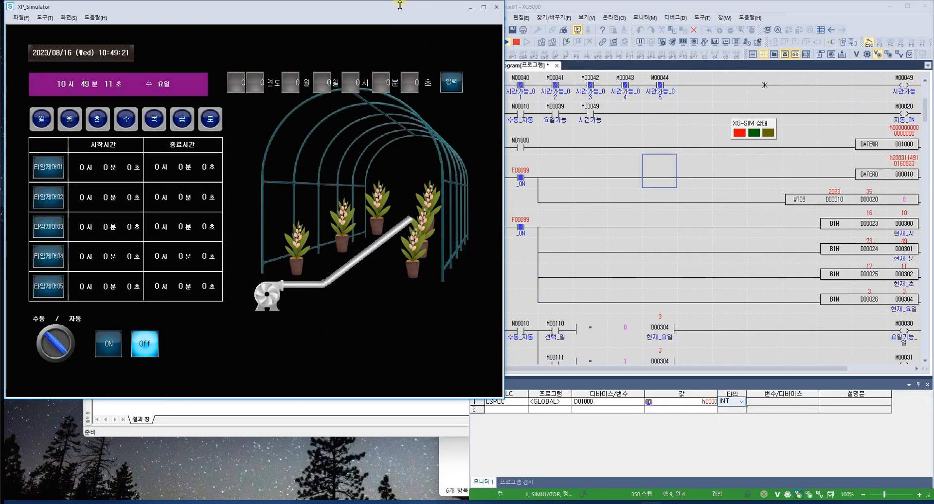
left_click_drag(381, 8, 383, 36)
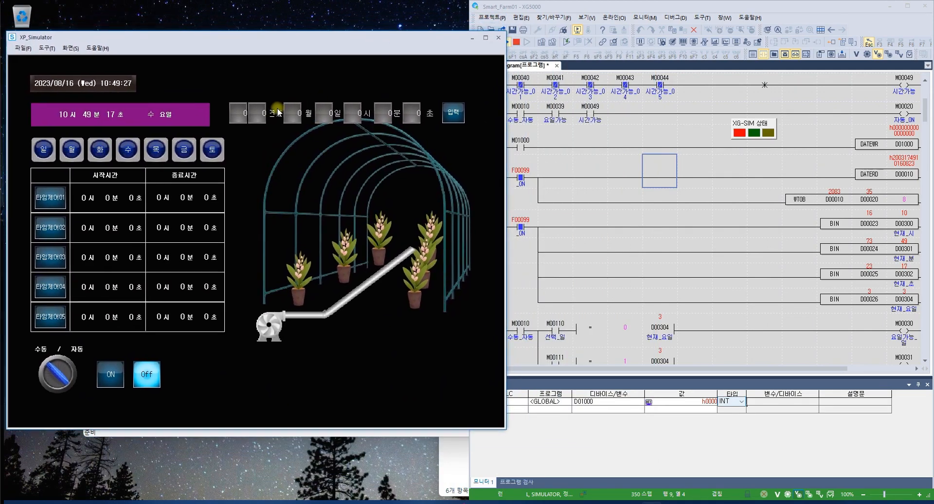
left_click_drag(397, 33, 766, 163)
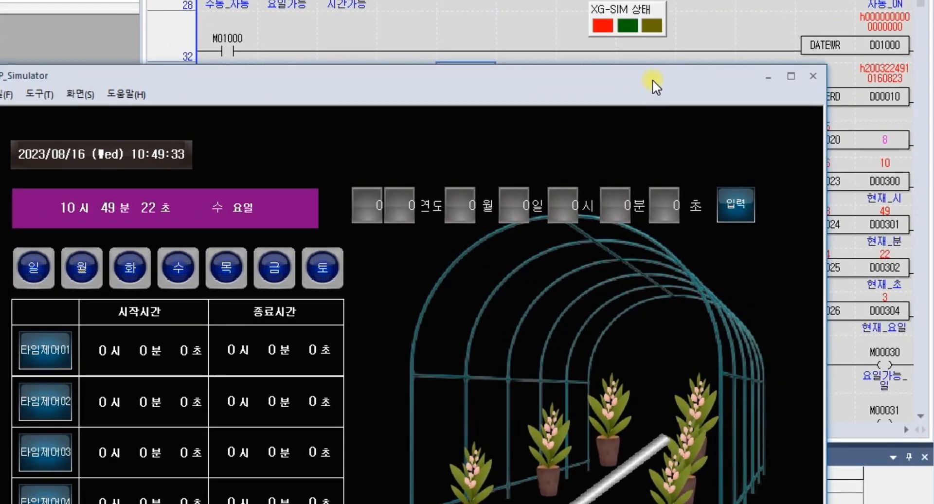
left_click(370, 208)
left_click(453, 356)
left_click(496, 357)
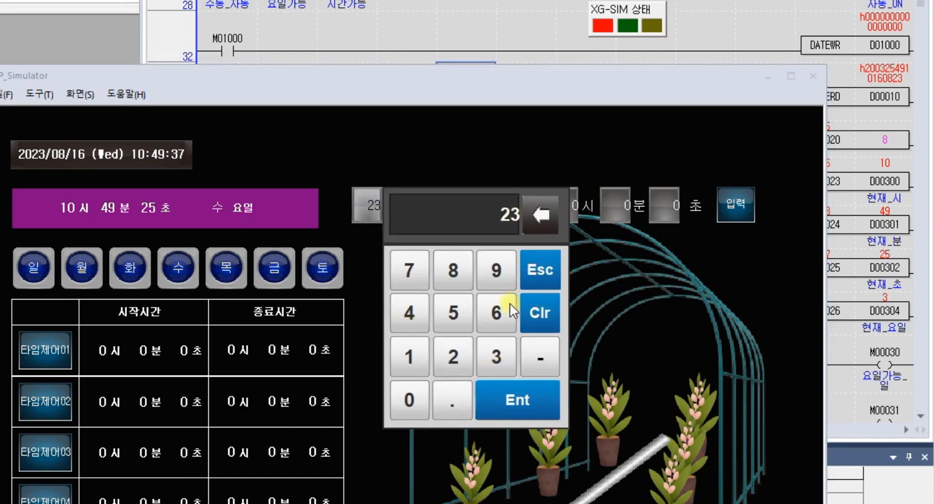
Enter the year on the simulated screen as 20 in the first year input and 23 in the second.
left_click(384, 217)
left_click(455, 356)
left_click(411, 397)
left_click(492, 403)
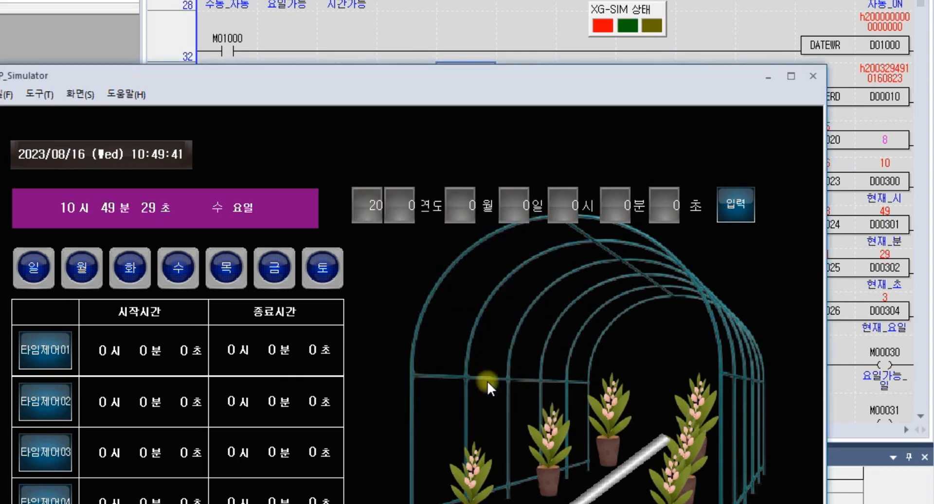
left_click(405, 206)
left_click(481, 355)
left_click(520, 359)
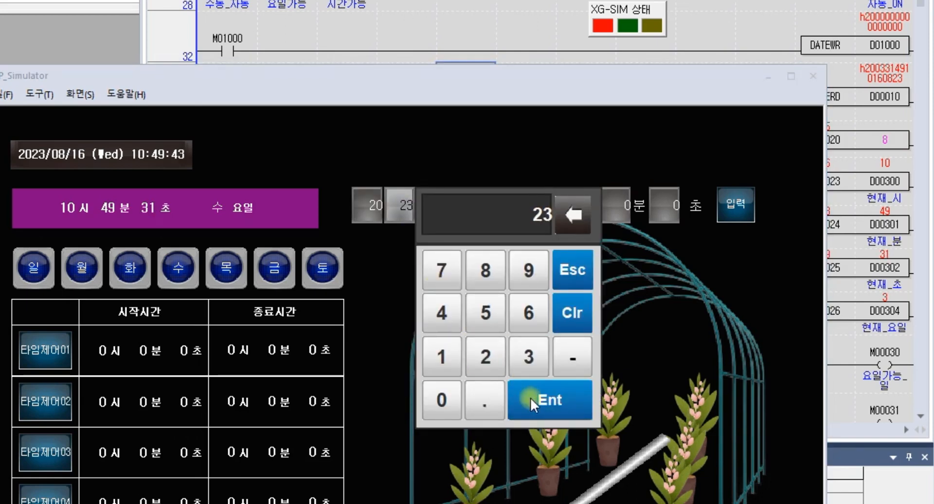
left_click(530, 398)
Set the month input to 10 and the day input to 8.
left_click(457, 206)
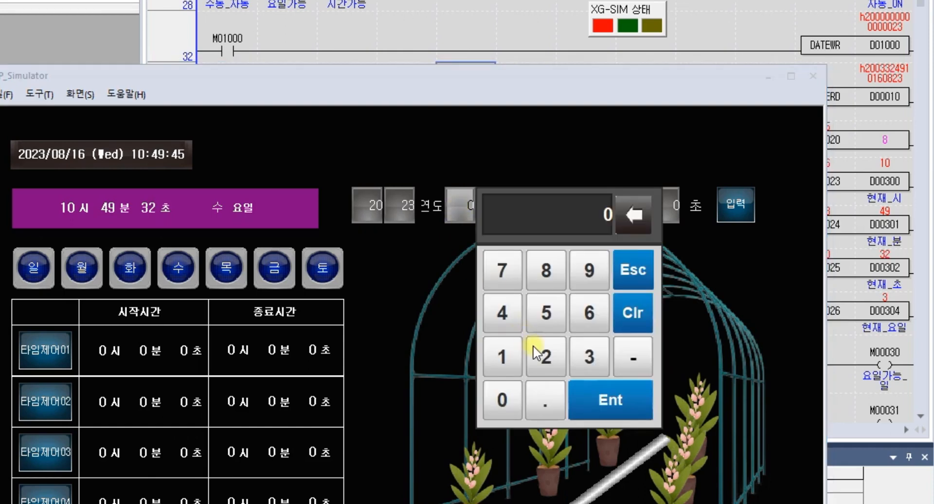
left_click(502, 356)
left_click(502, 400)
left_click(579, 400)
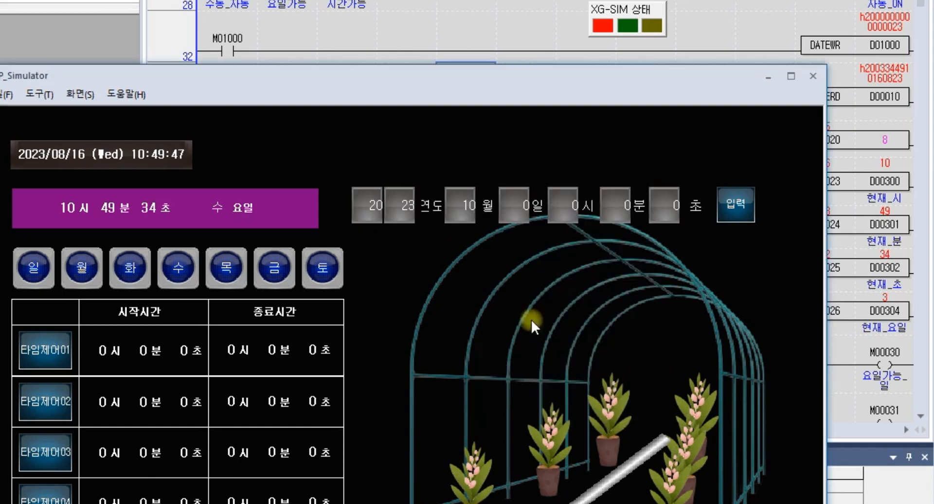
left_click(515, 206)
left_click(601, 271)
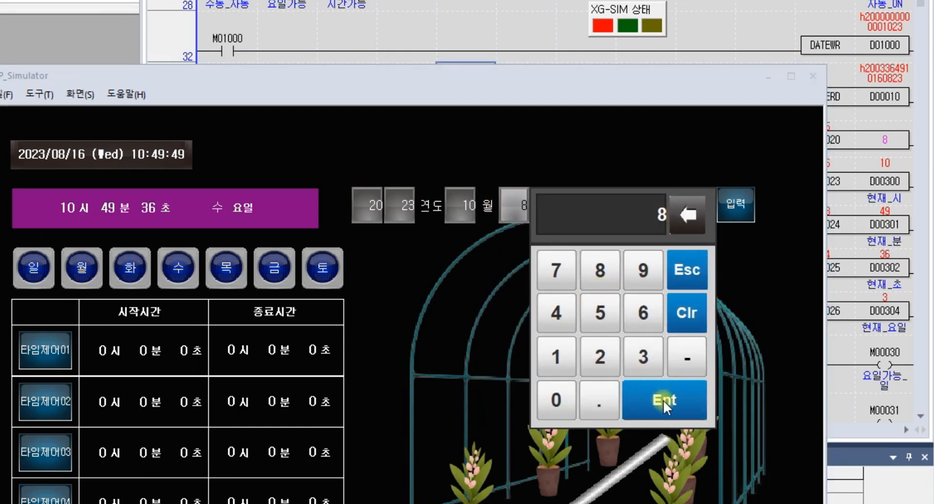
left_click(665, 400)
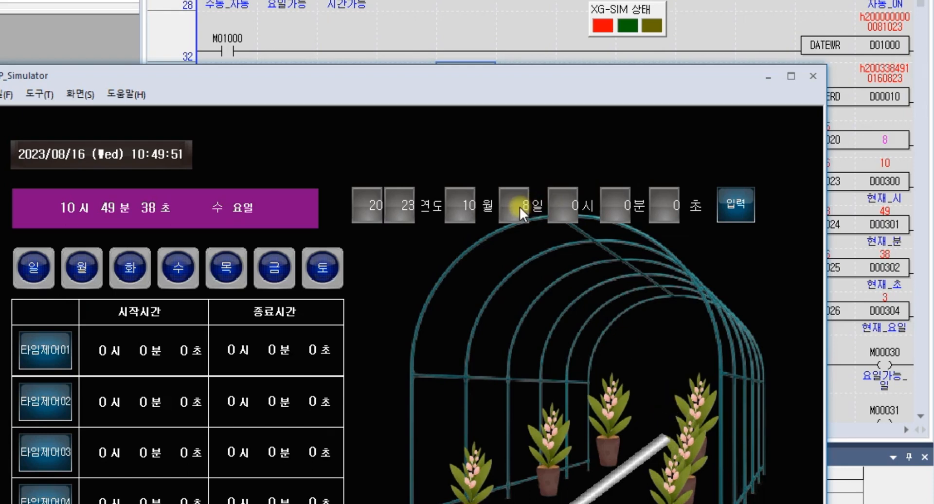
Set the hour input to 12 and the minute input to 20.
left_click(566, 207)
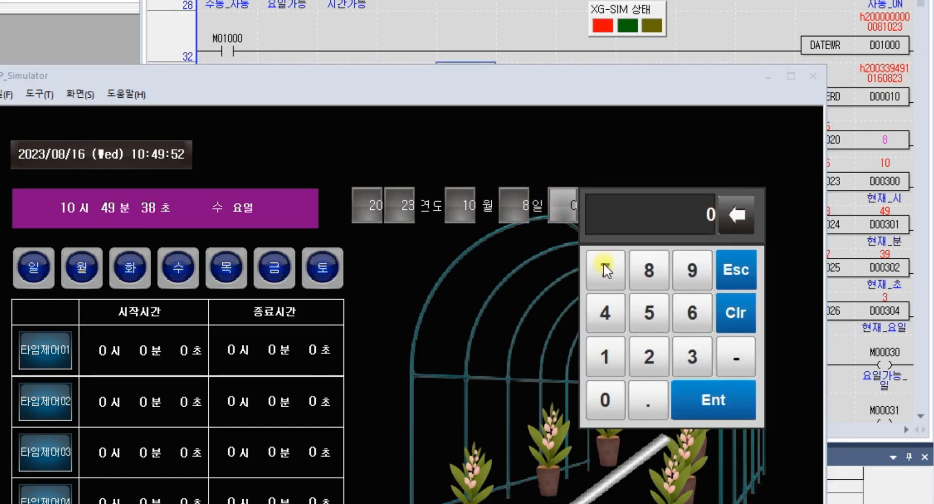
left_click(606, 360)
left_click(647, 359)
left_click(690, 396)
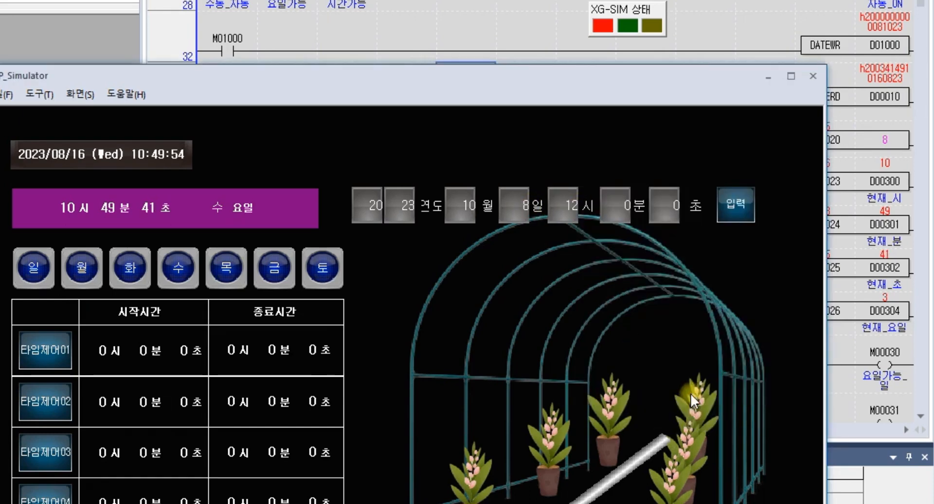
left_click(614, 209)
left_click(701, 357)
left_click(659, 398)
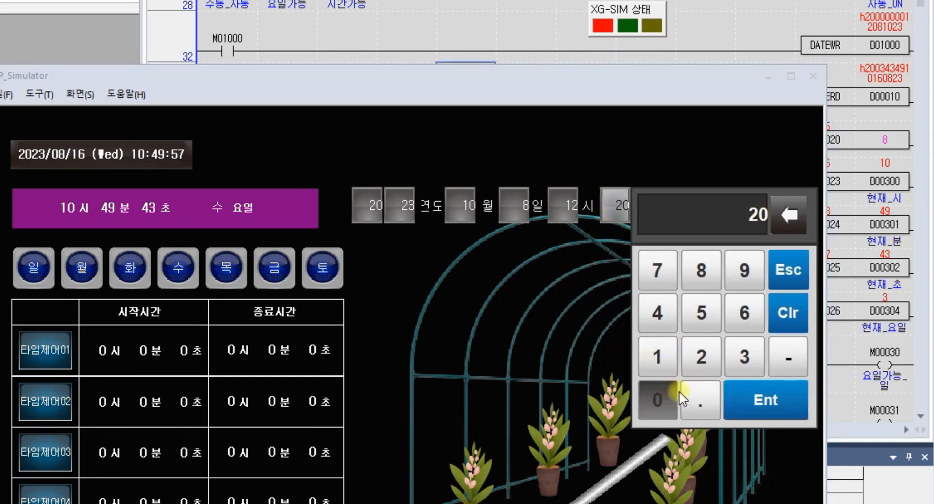
left_click(761, 399)
Set the seconds input to 50 and write the entered date and time to the PLC clock with the 입력 switch.
left_click(667, 202)
left_click(532, 321)
left_click(488, 400)
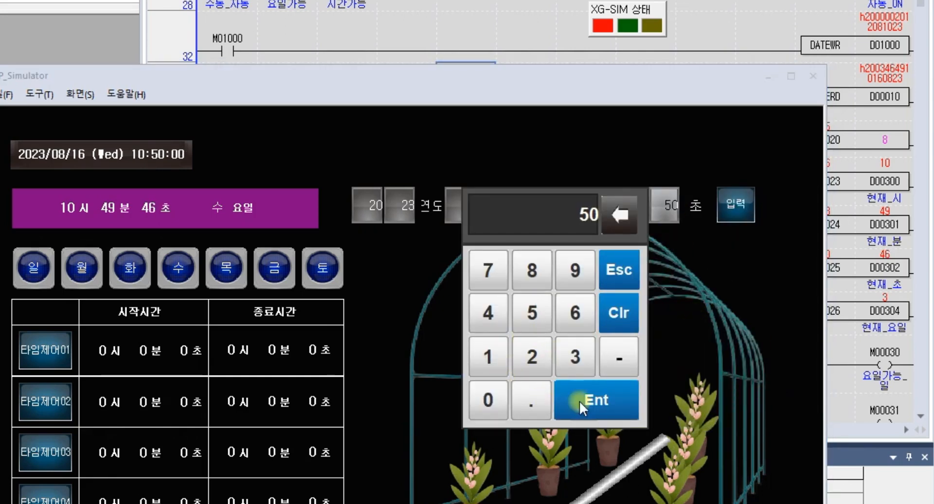
left_click(606, 402)
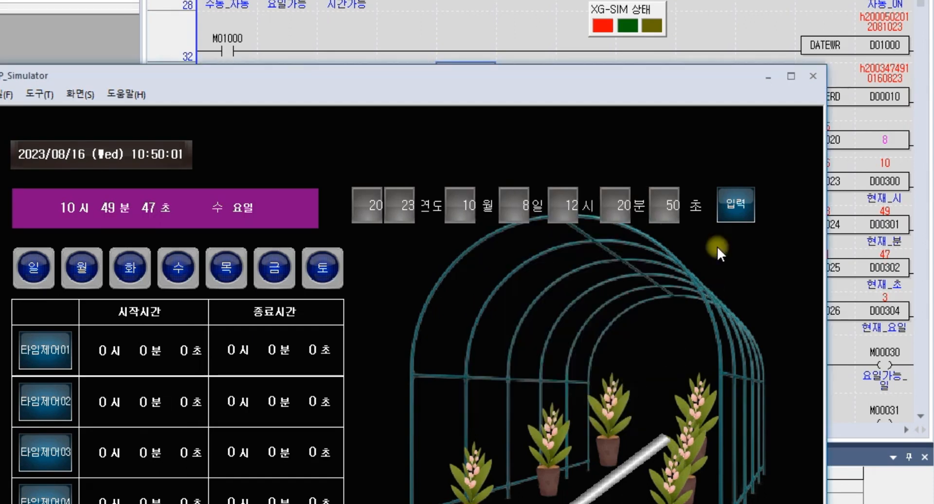
left_click(735, 213)
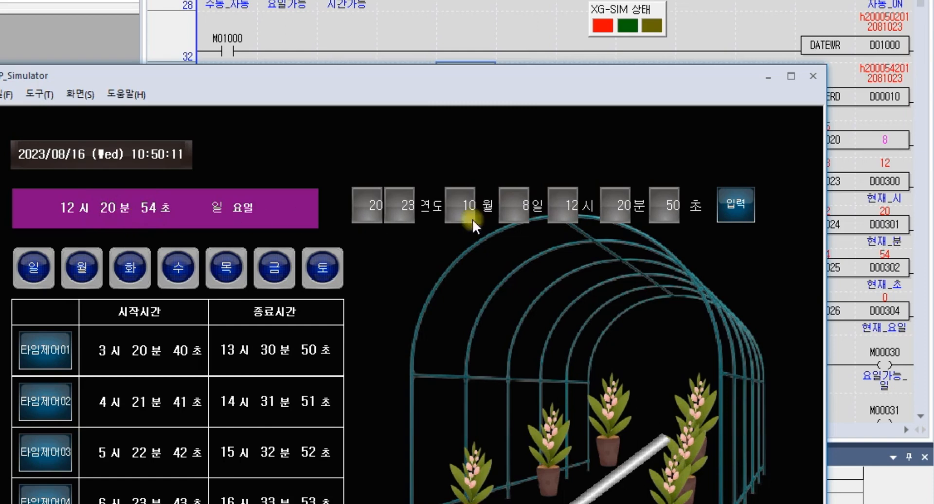
left_click(735, 205)
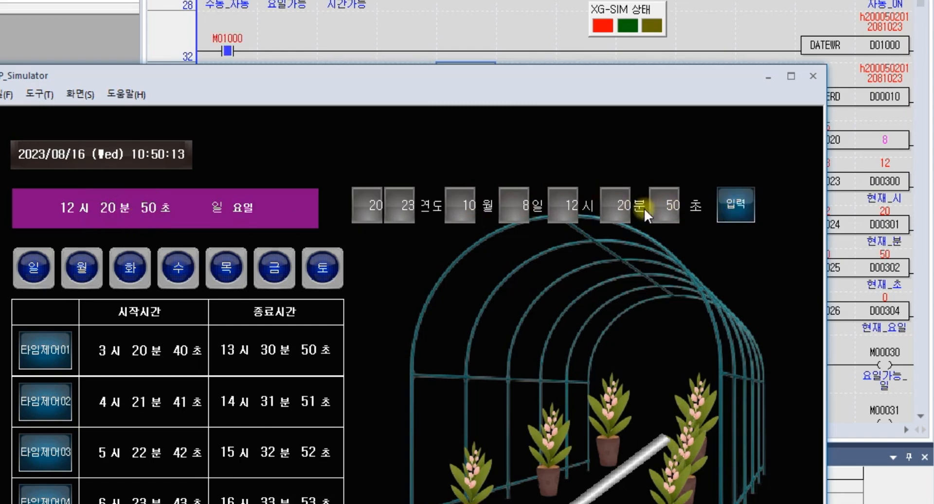
Set the minute input to 22 and write the entered time to the PLC clock with the 입력 switch.
left_click(617, 206)
left_click(701, 357)
left_click(701, 357)
left_click(739, 390)
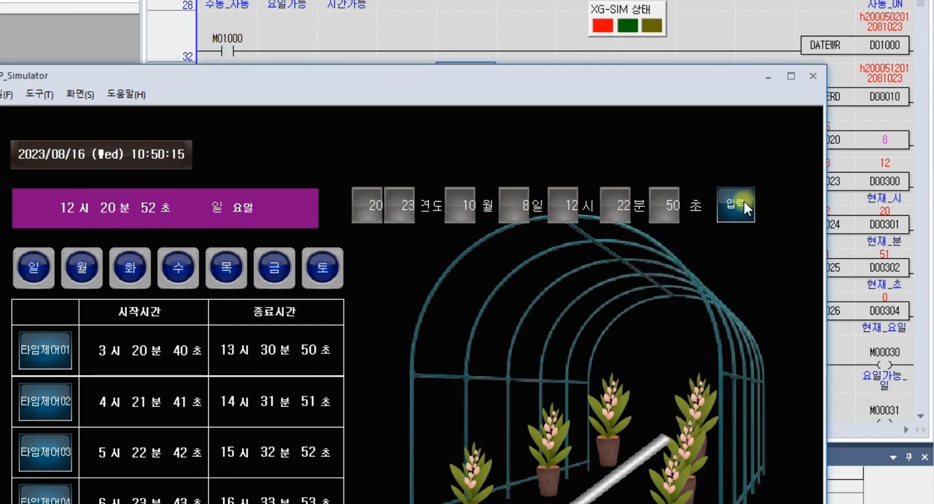
left_click(735, 204)
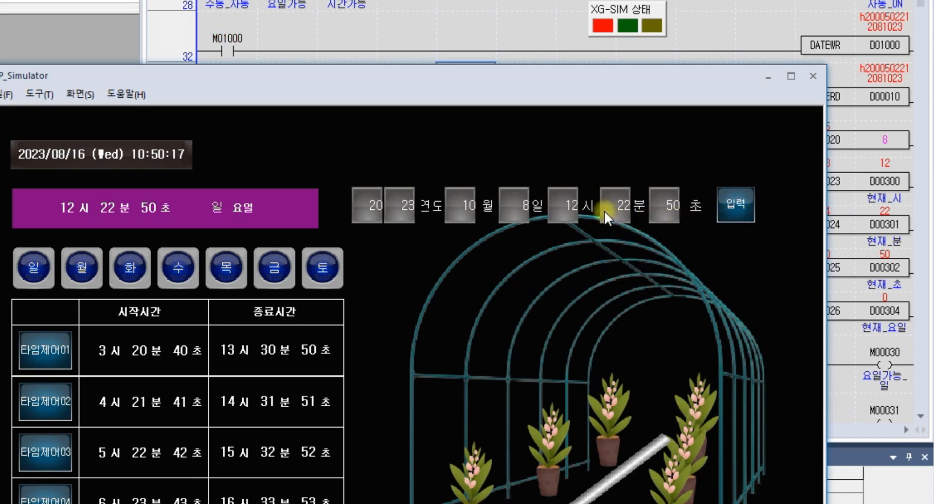
Set the hour input to 10 and send the entered time to the PLC clock with the 입력 switch.
left_click(562, 205)
left_click(605, 357)
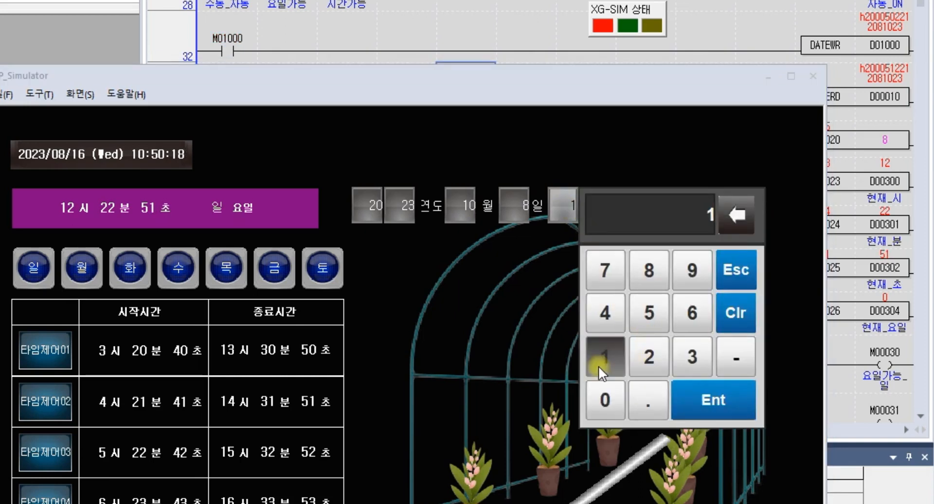
left_click(605, 400)
left_click(696, 399)
left_click(730, 208)
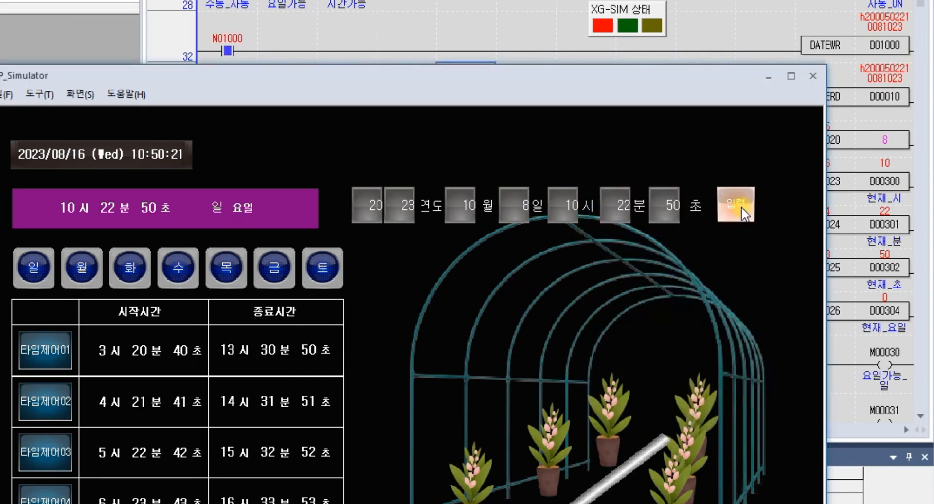
left_click(466, 203)
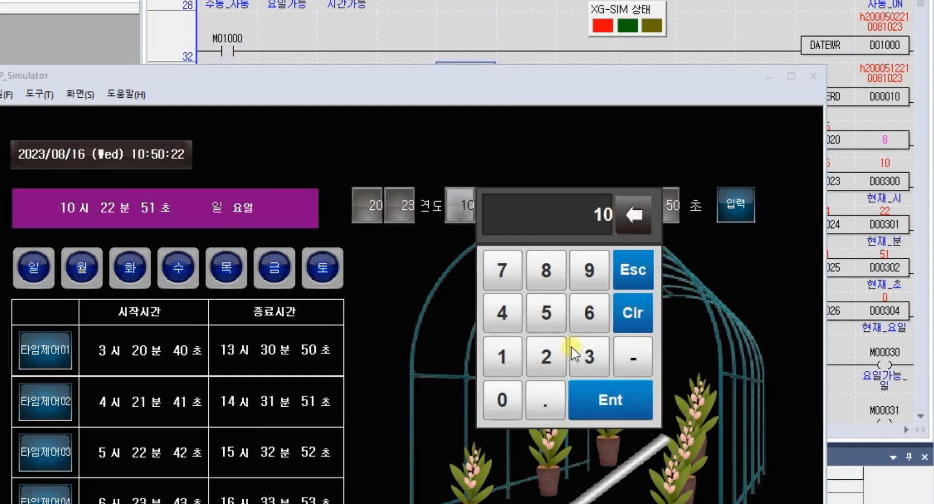
left_click(546, 311)
left_click(603, 395)
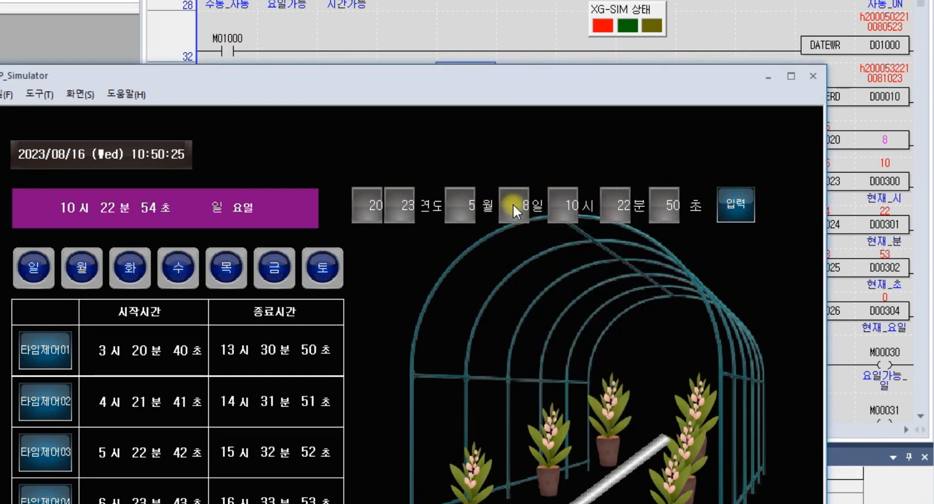
Set the month input to 10 and write the date and time to the PLC clock with the 입력 switch.
left_click(463, 201)
left_click(502, 357)
left_click(502, 400)
left_click(620, 400)
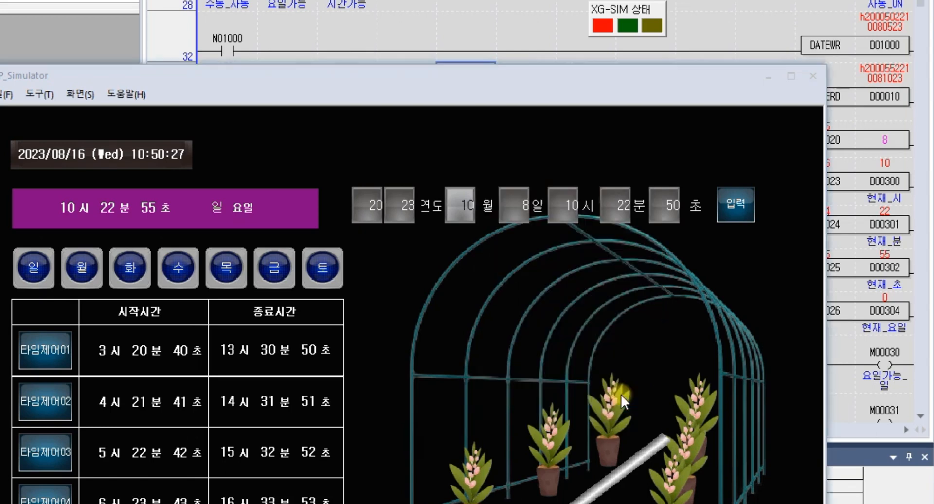
left_click(733, 208)
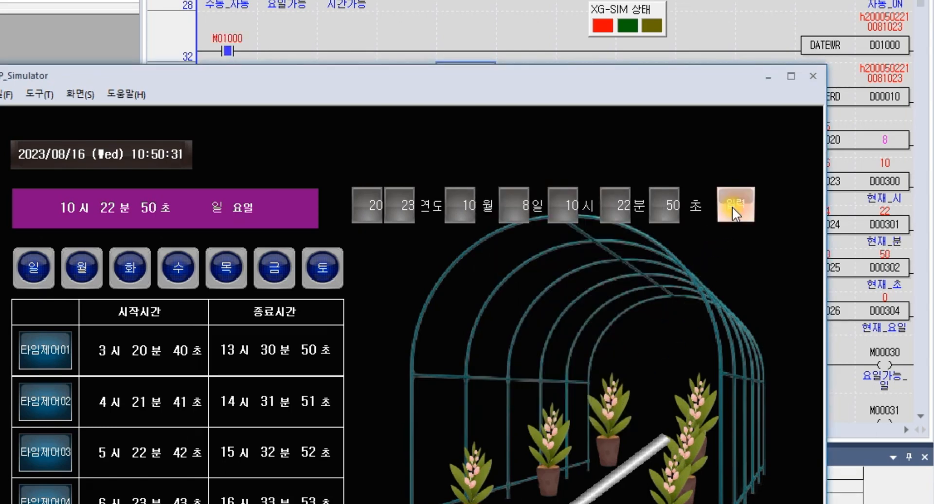